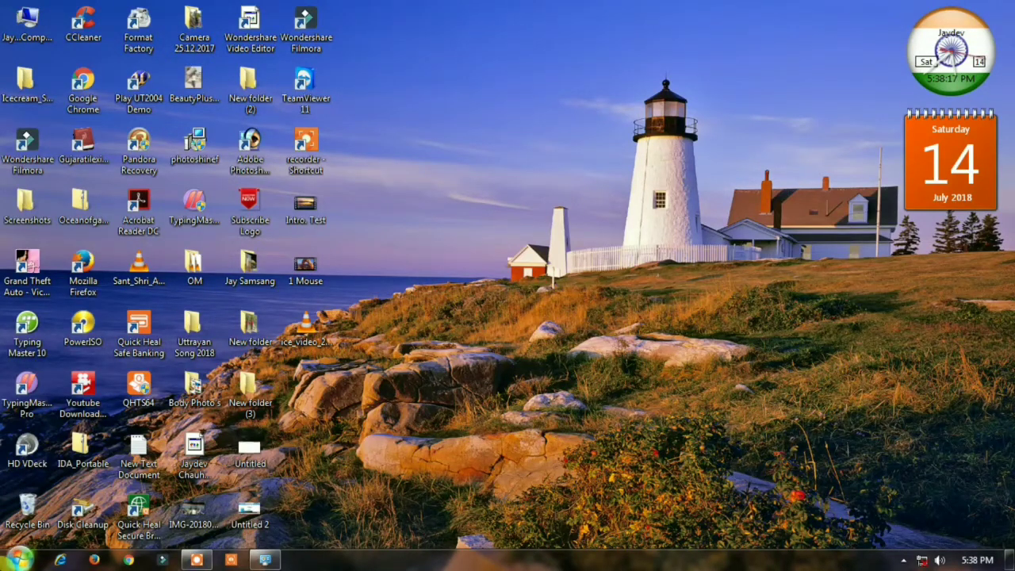
Search for "contr", open the Control Panel, and display All Control Panel Items.
left_click(19, 560)
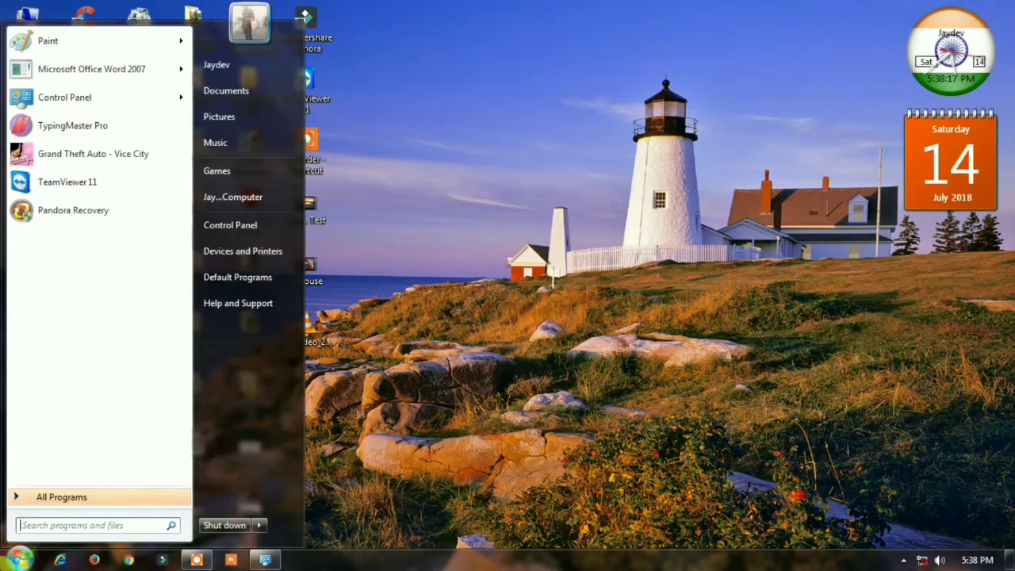
left_click(60, 523)
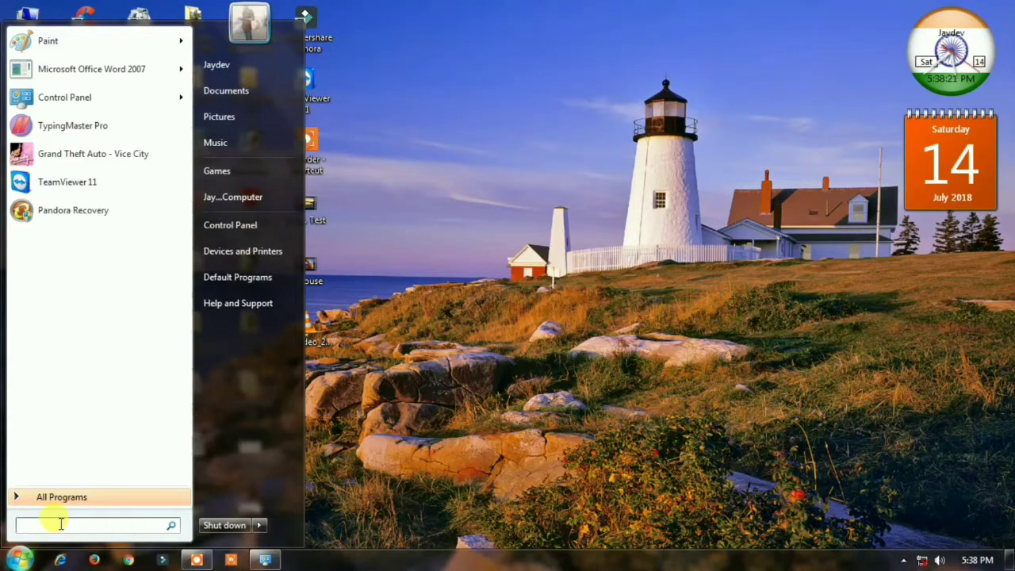
type("contr")
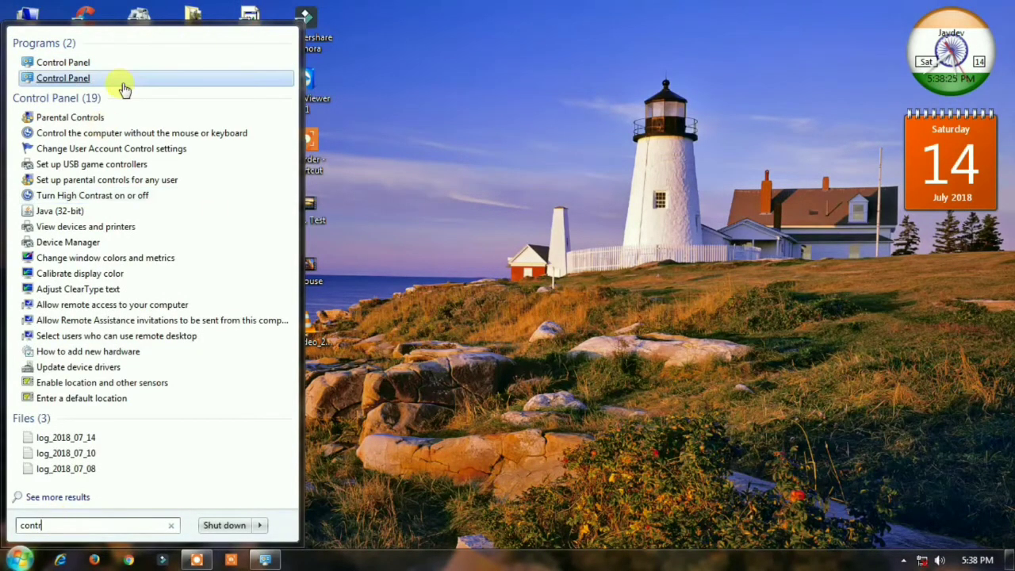
left_click(67, 67)
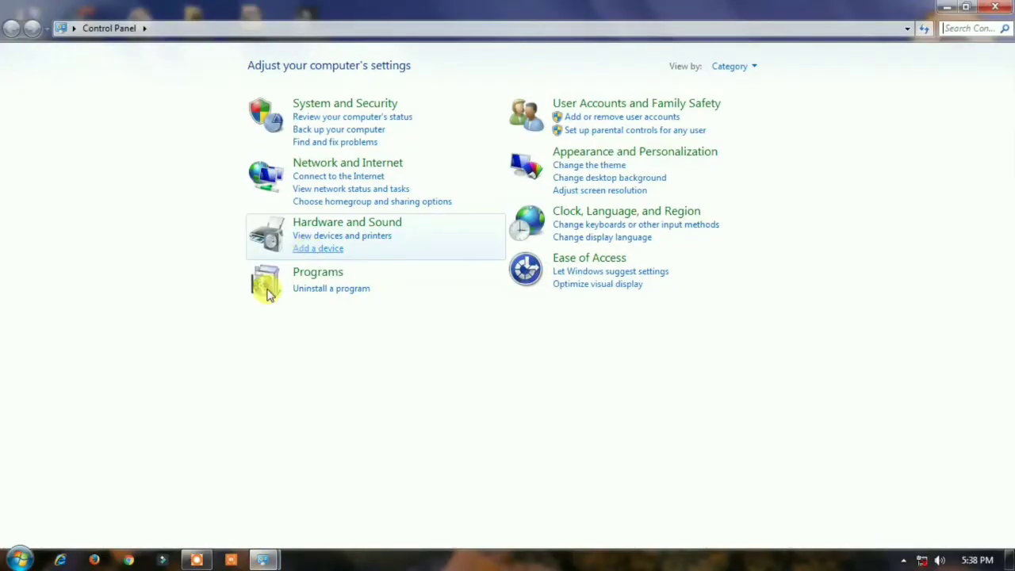
left_click(144, 28)
left_click(159, 48)
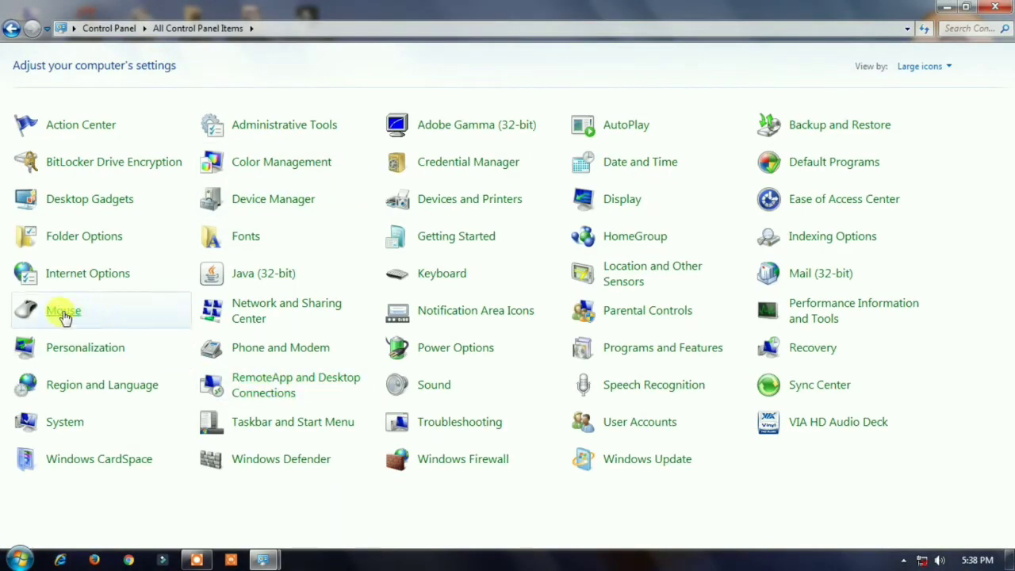
Open the Mouse settings, try a slower pointer speed, set it near the Fast end, and apply the settings.
left_click(67, 316)
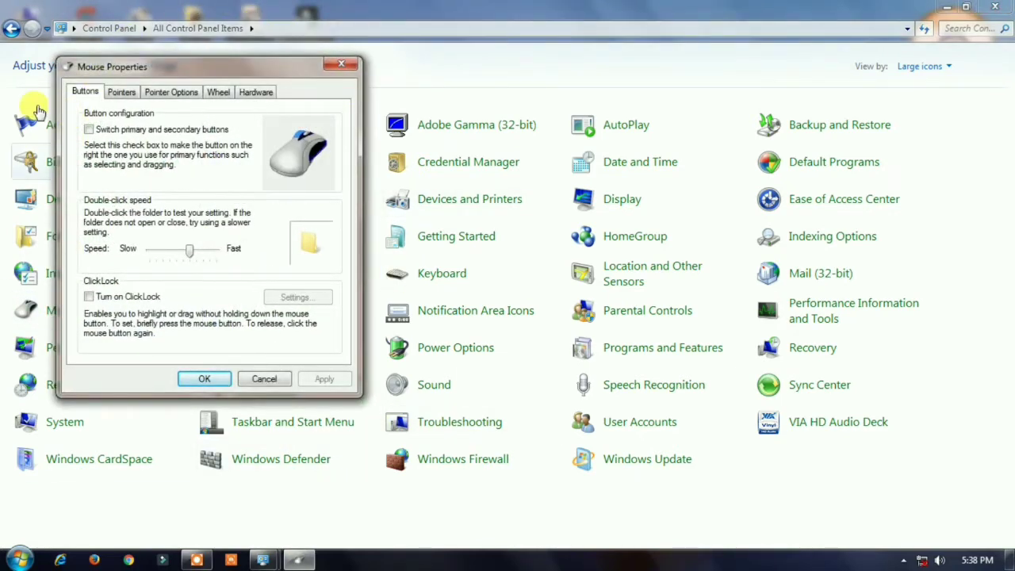
left_click(169, 92)
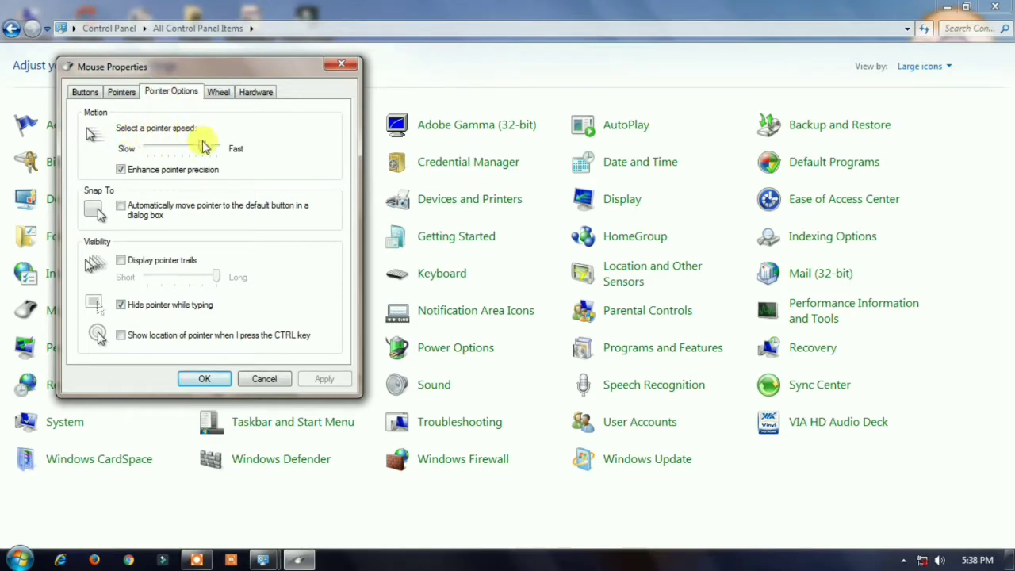
left_click_drag(205, 146, 167, 161)
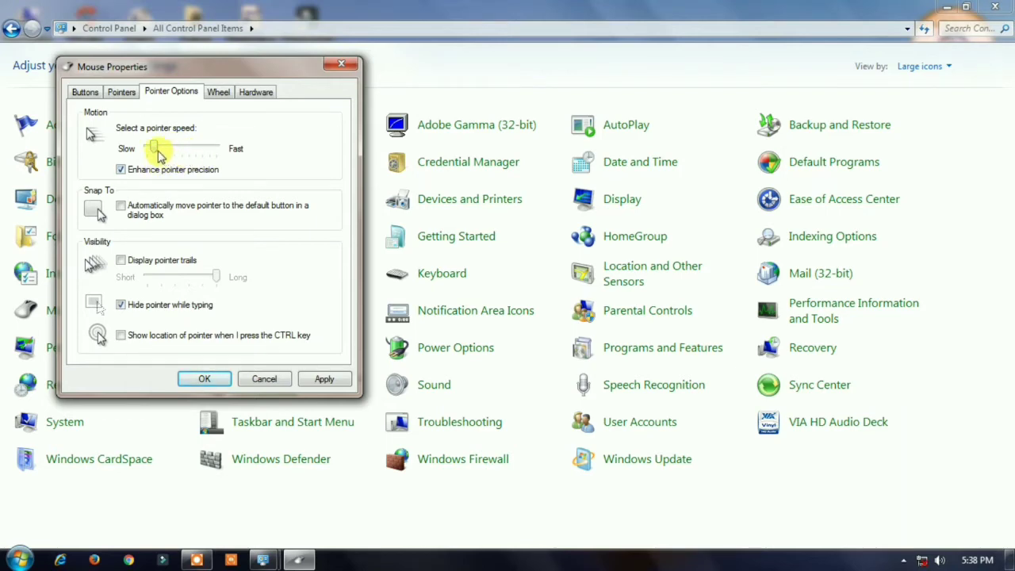
left_click_drag(158, 153, 173, 153)
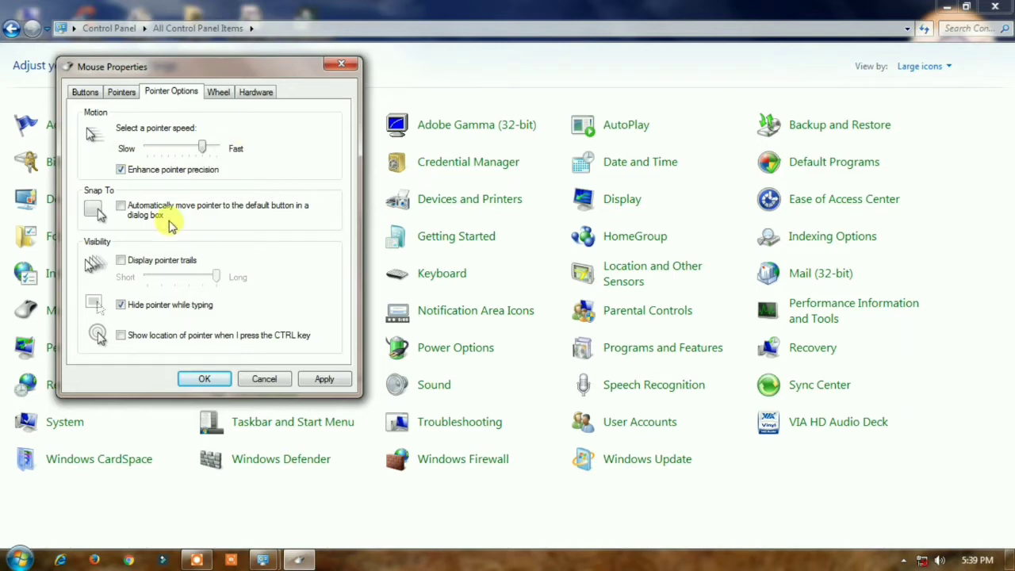
left_click(324, 379)
left_click(204, 380)
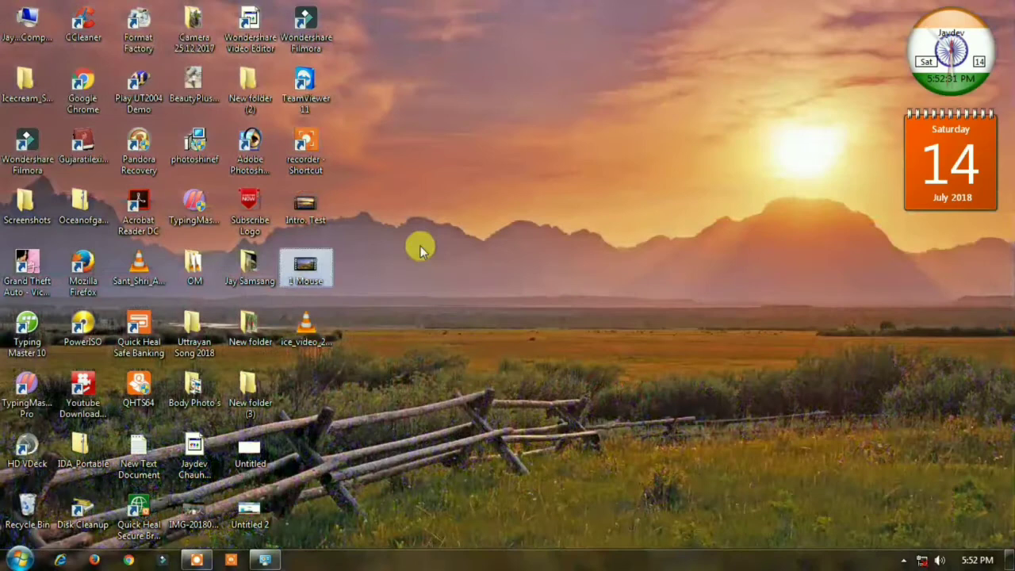
Create a new folder on the desktop and give it a blank, invisible name.
right_click(421, 249)
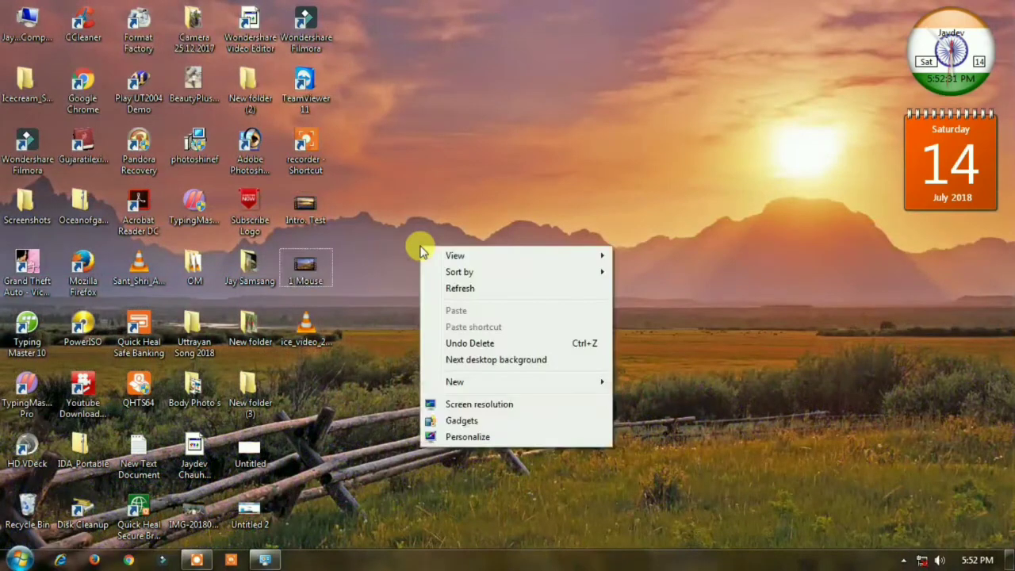
mouse_move(448, 381)
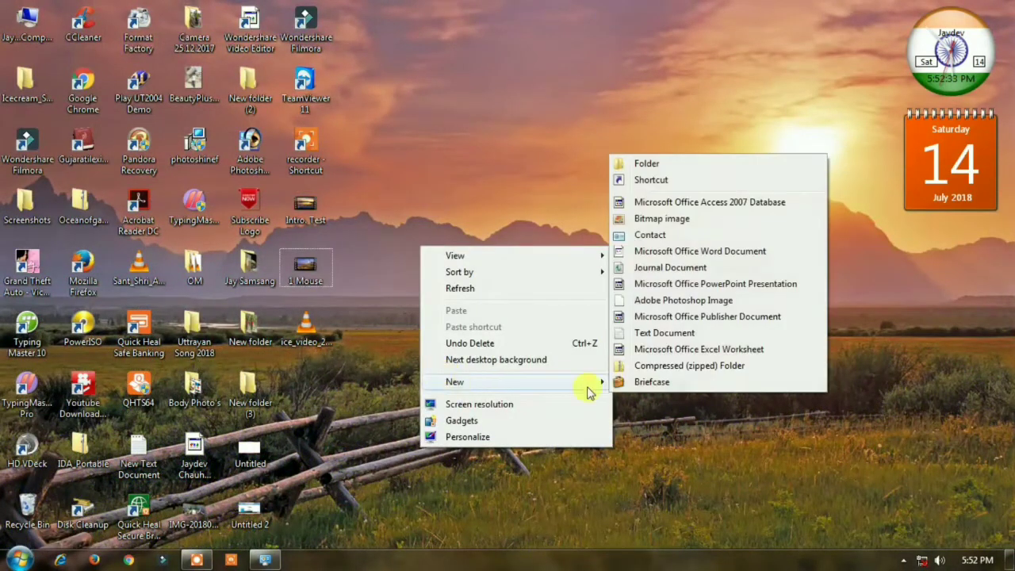
left_click(646, 164)
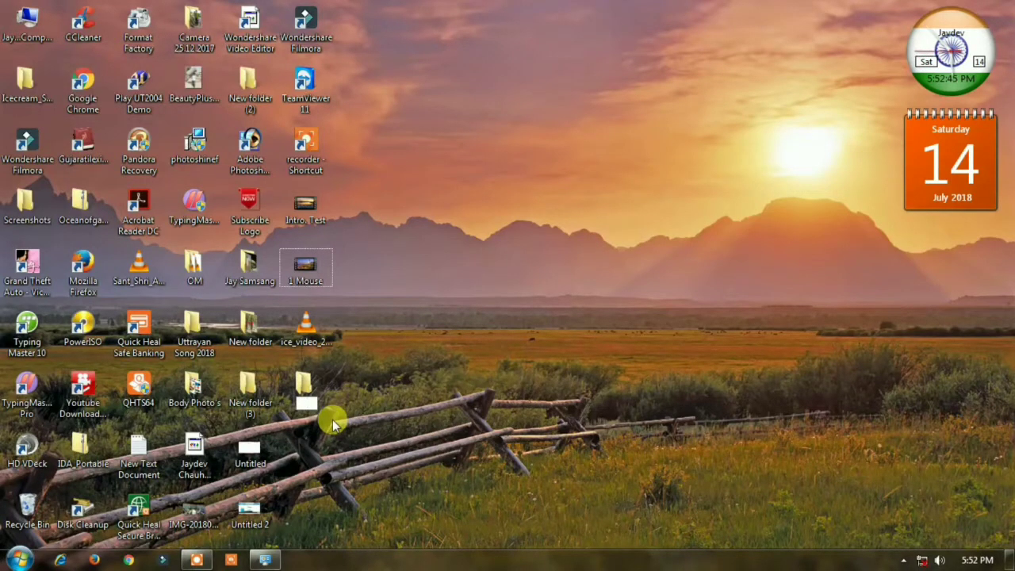
left_click(416, 336)
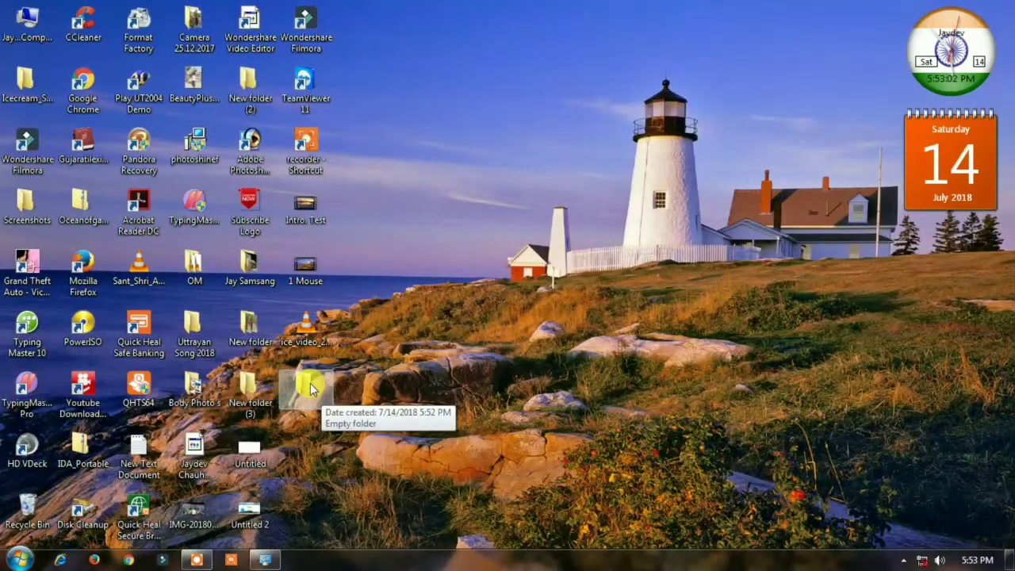
Change the unnamed desktop folder's icon to a blank, transparent icon from SHELL32.dll in its properties.
right_click(312, 389)
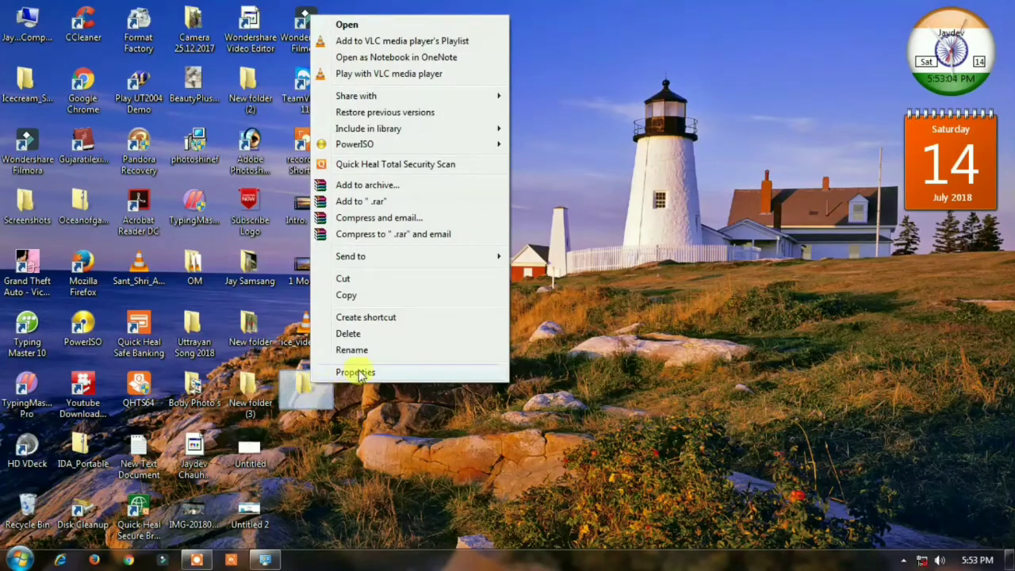
left_click(356, 372)
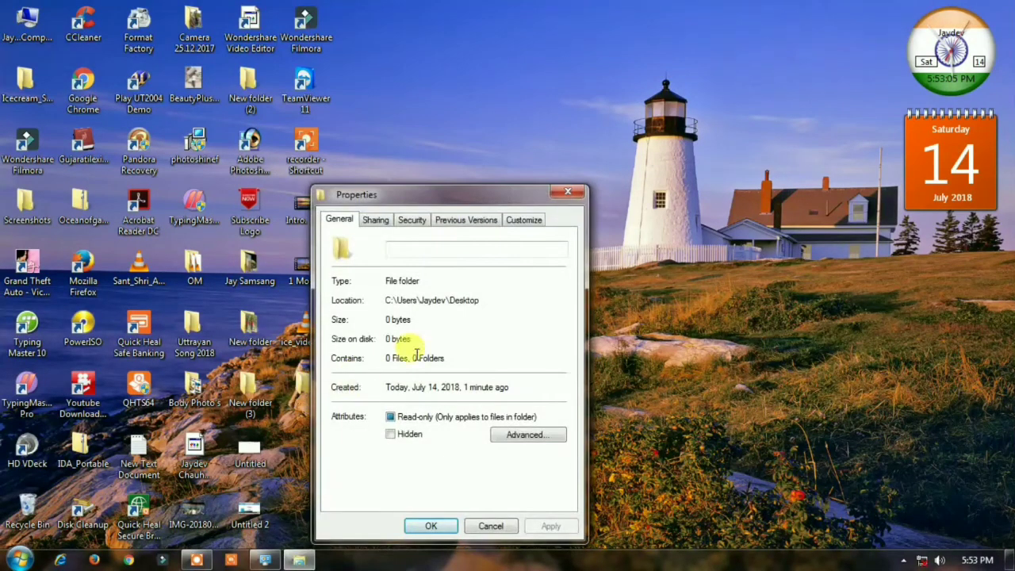
left_click(523, 222)
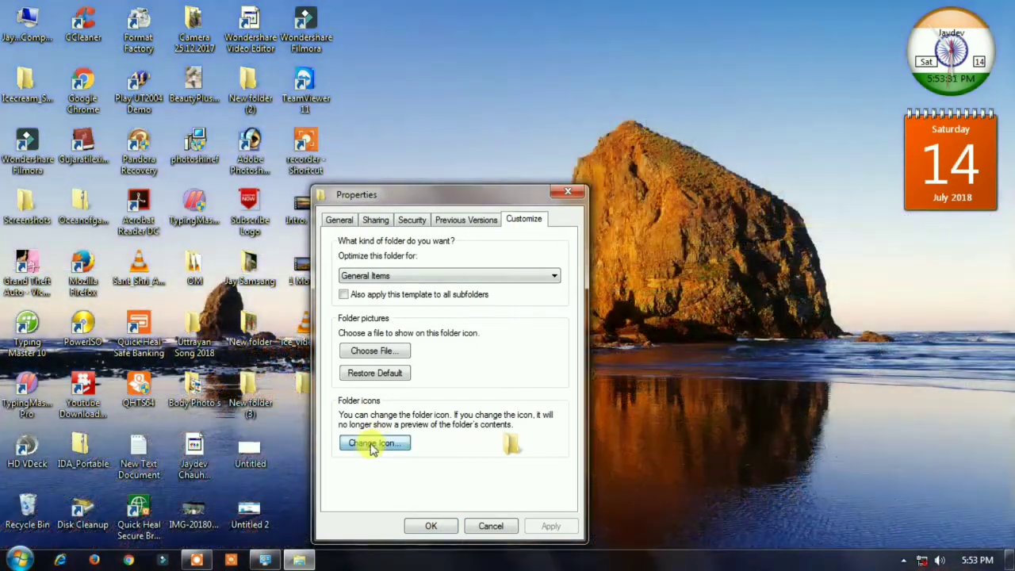
left_click(373, 445)
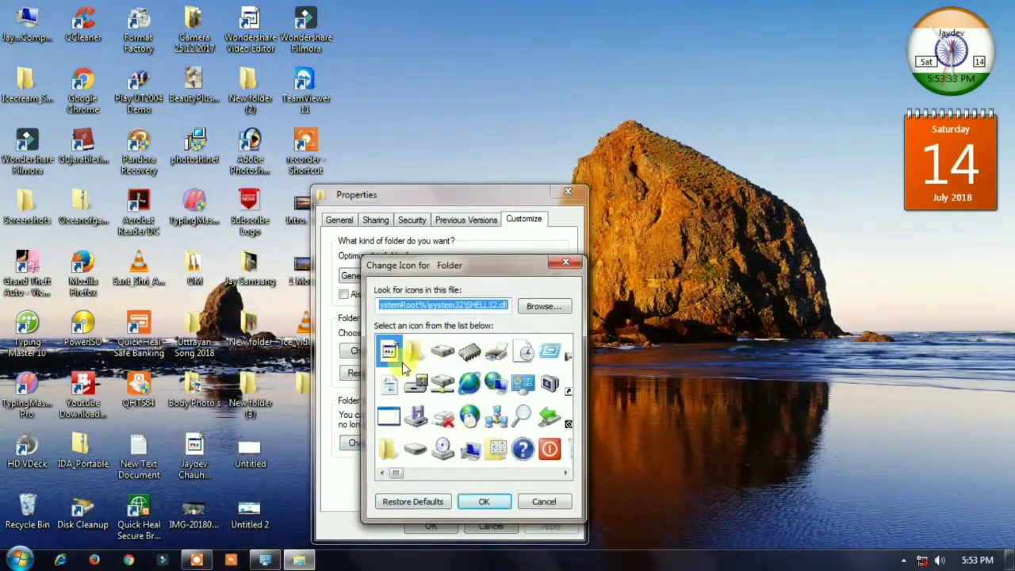
left_click_drag(401, 475, 411, 473)
left_click(523, 420)
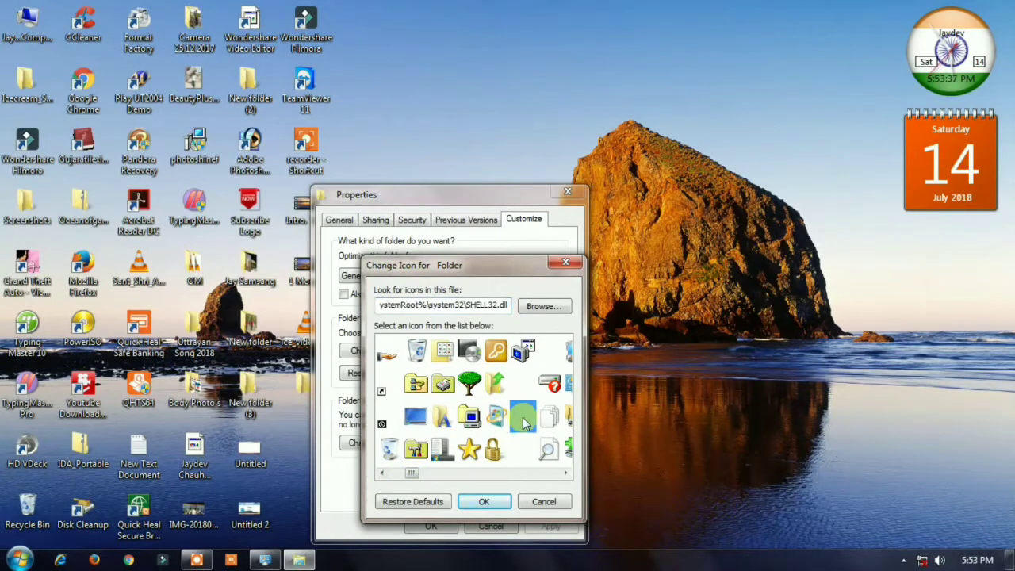
left_click(484, 502)
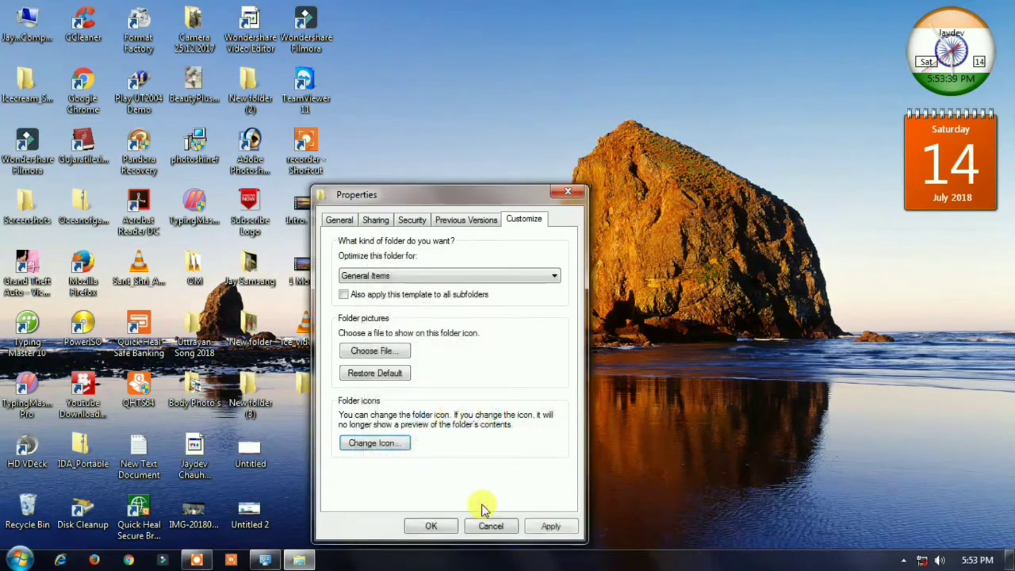
left_click(442, 526)
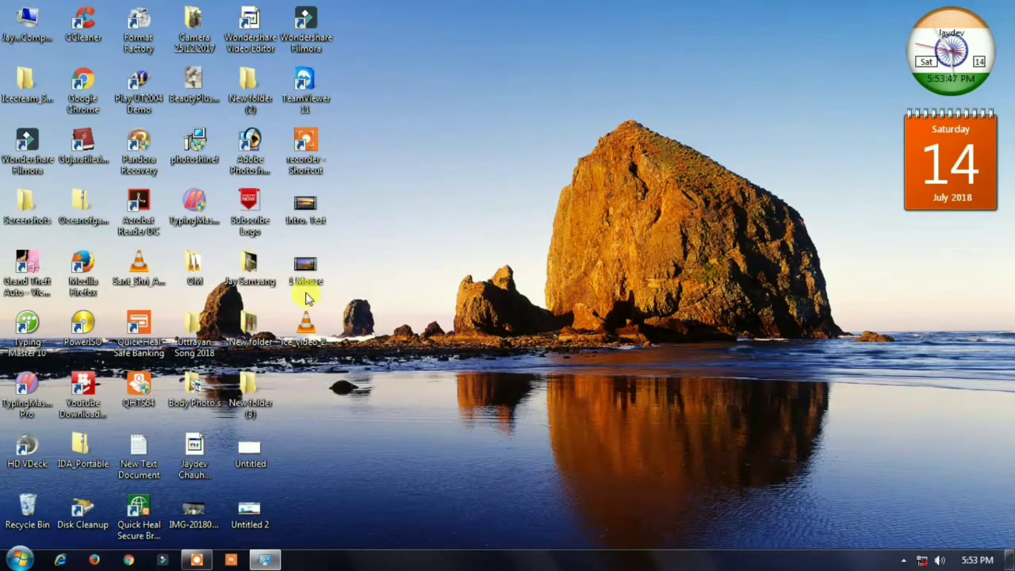
Locate the invisible folder on the desktop, open it to check its contents, and close its window.
left_click_drag(401, 428, 179, 246)
left_click(340, 459)
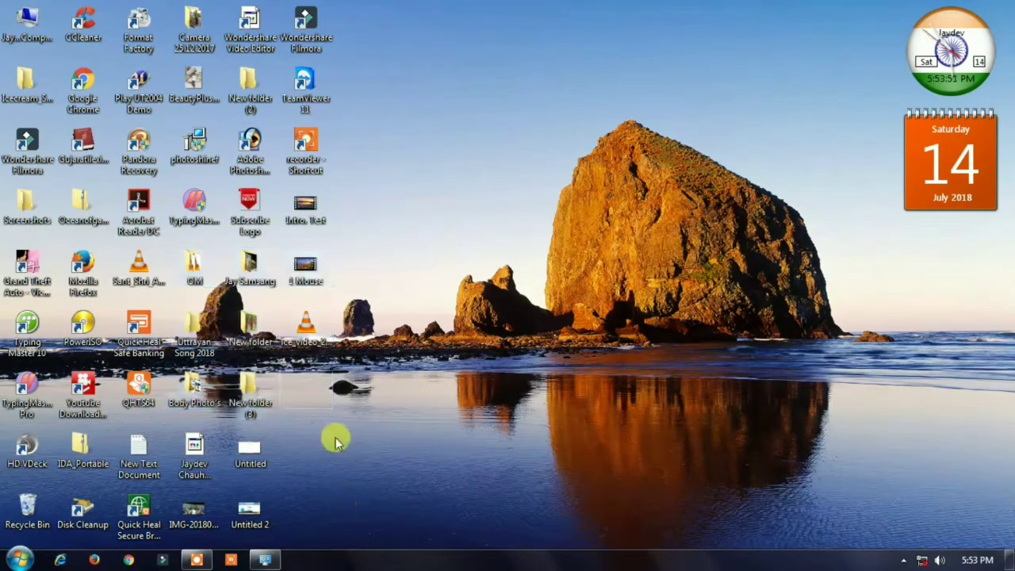
double_click(308, 394)
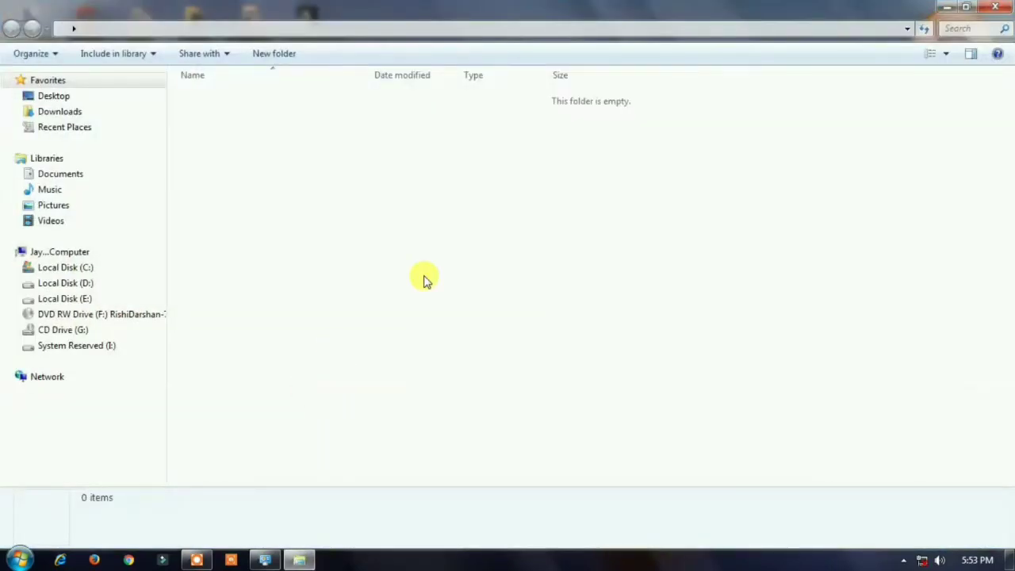
left_click(996, 7)
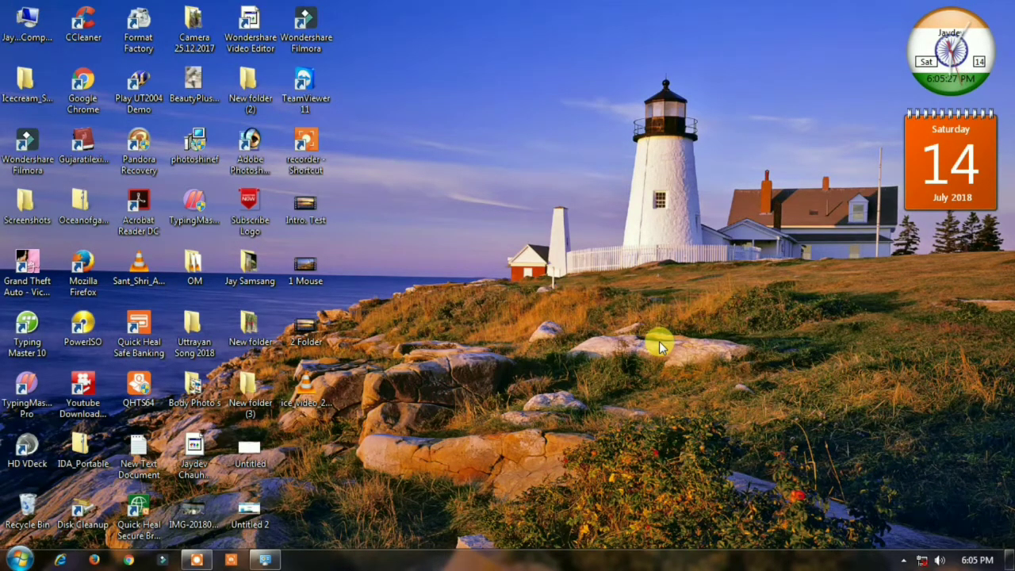
On Local Disk (D:), apply the Hidden attribute to the video file I_LOVE_YOU____Whatsapp_status_video.
double_click(36, 30)
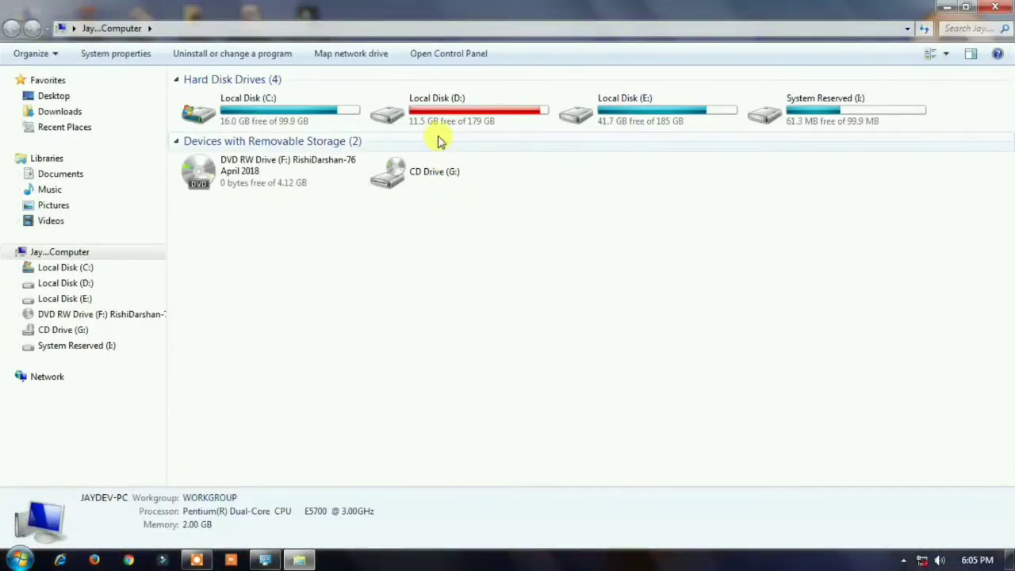
double_click(447, 102)
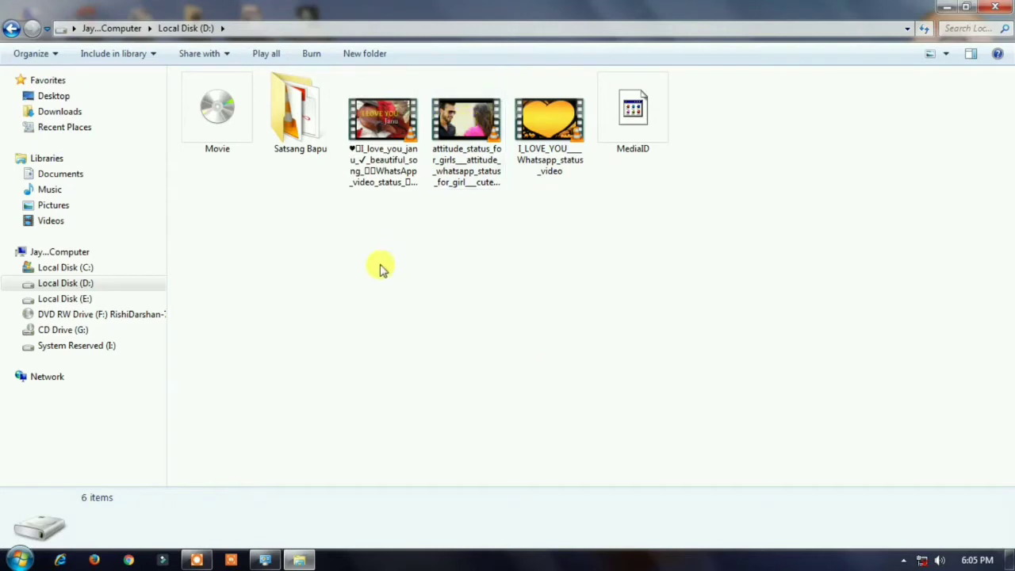
left_click(537, 163)
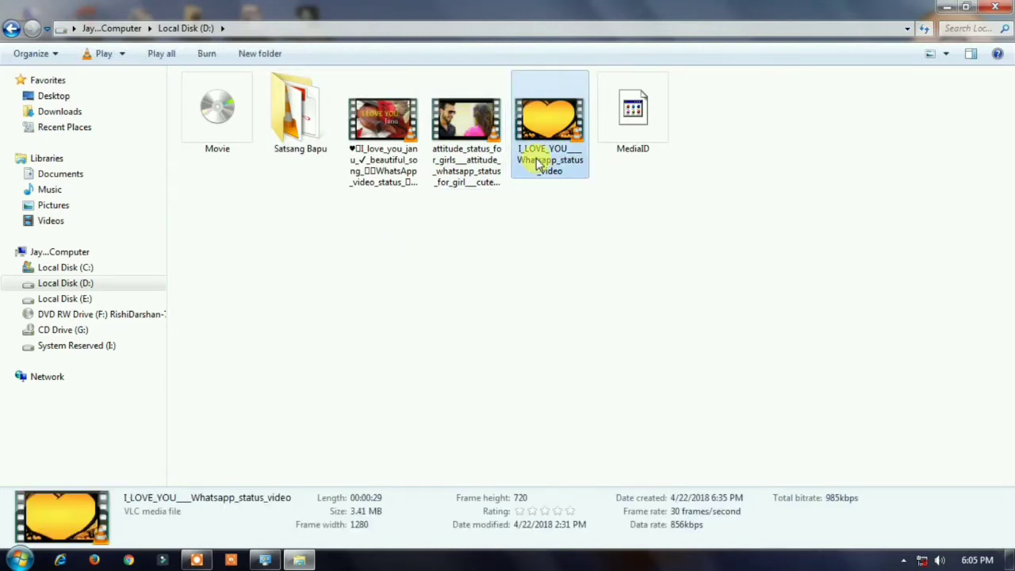
right_click(536, 158)
left_click(607, 479)
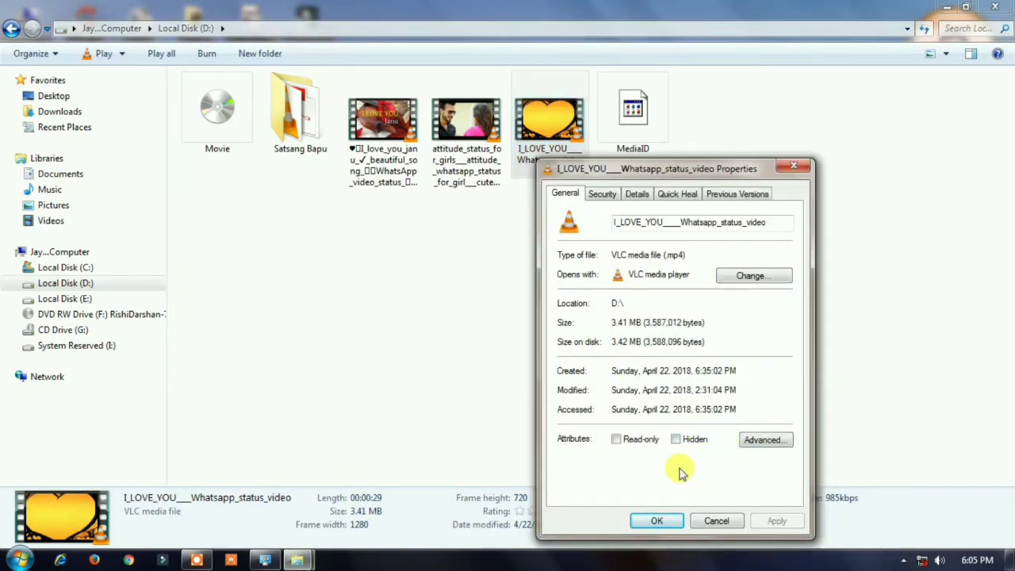
left_click(676, 441)
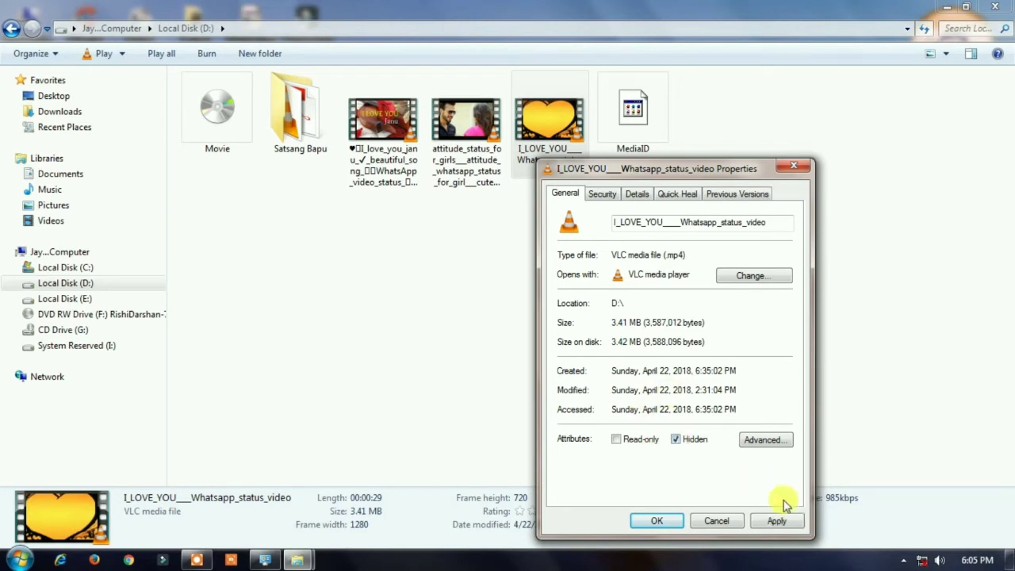
left_click(776, 521)
left_click(667, 524)
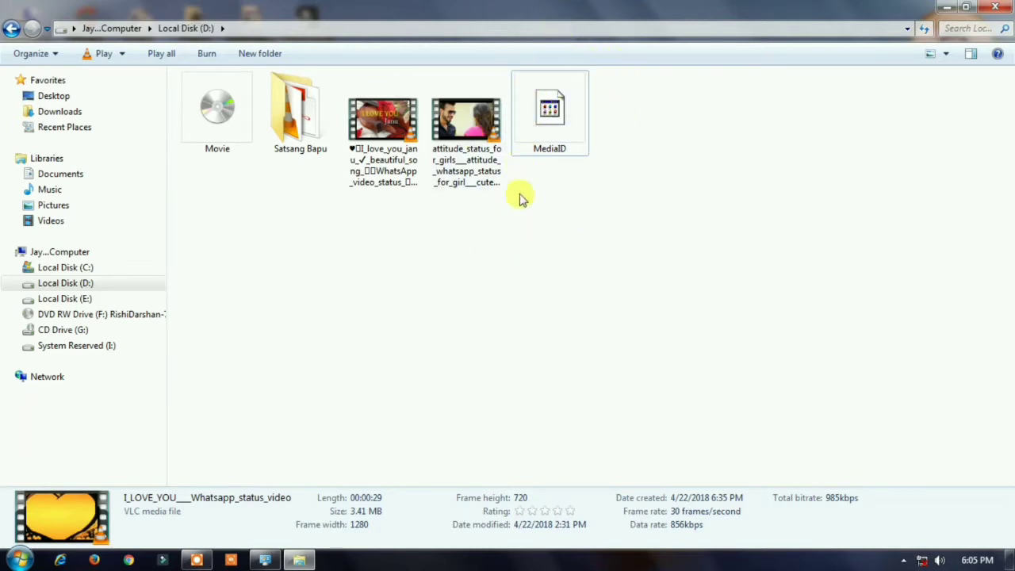
left_click(408, 308)
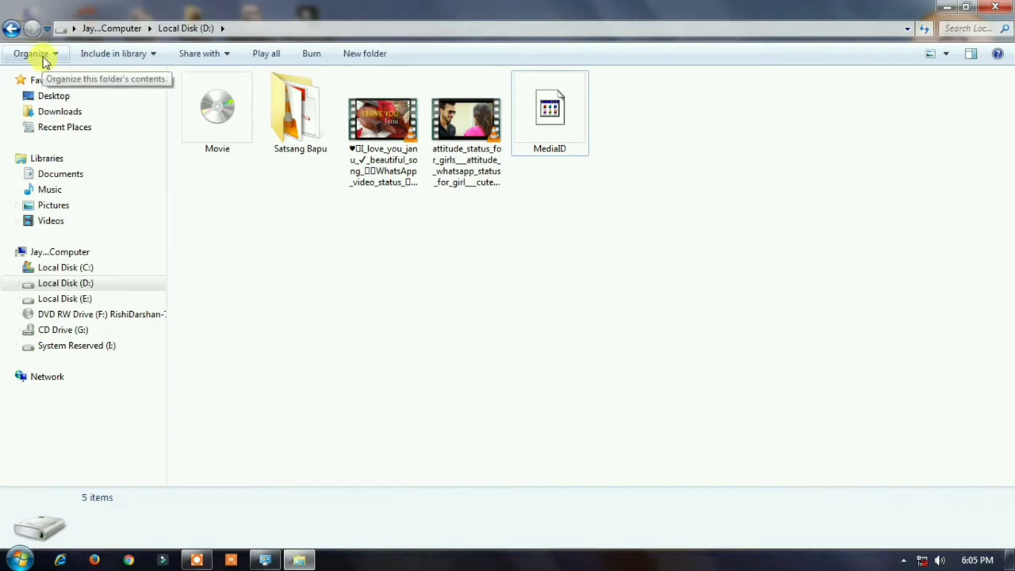
Set the folder view options to show hidden files, folders, and drives, and apply the change.
left_click(42, 56)
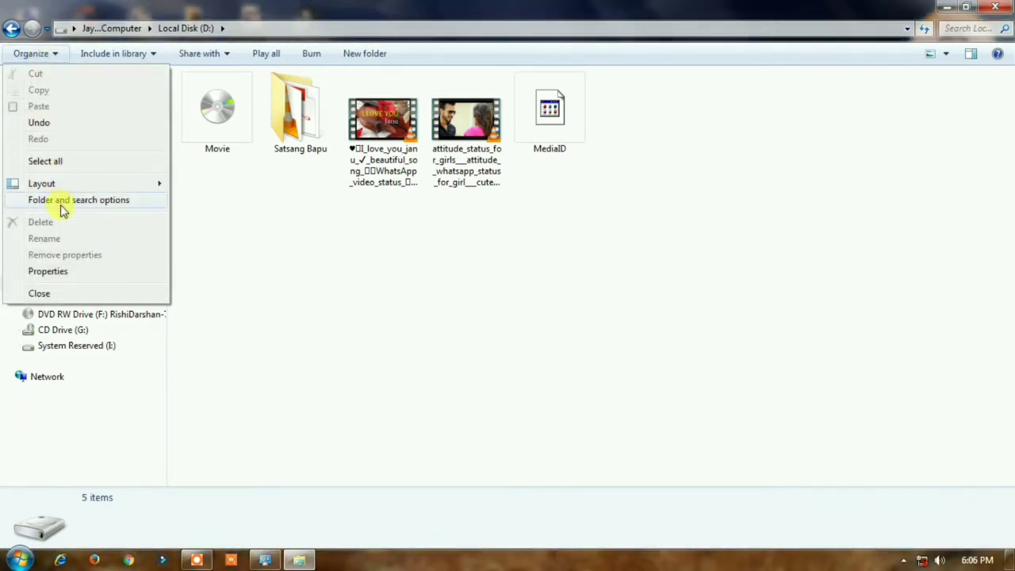
left_click(63, 204)
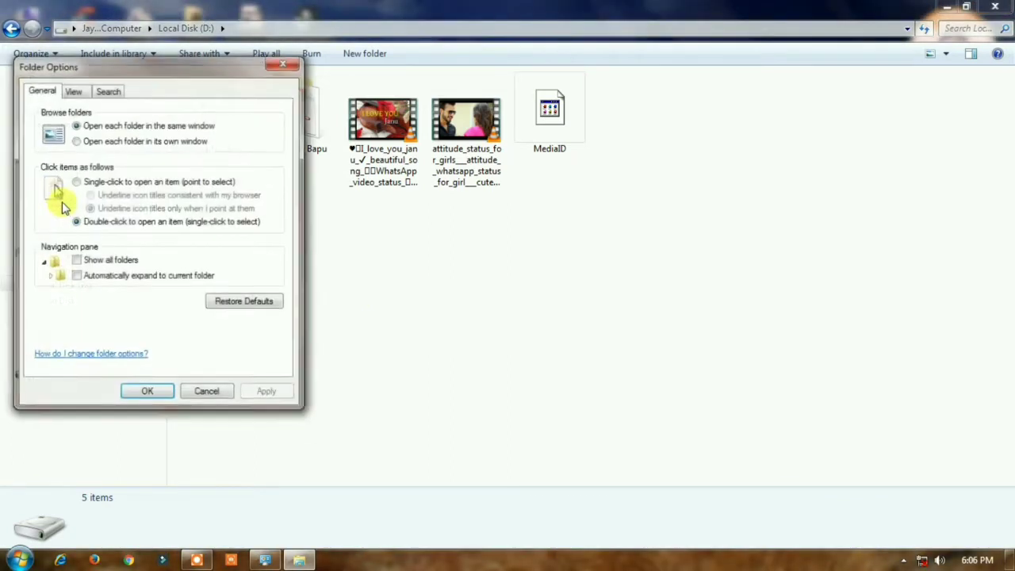
left_click(72, 90)
left_click(99, 298)
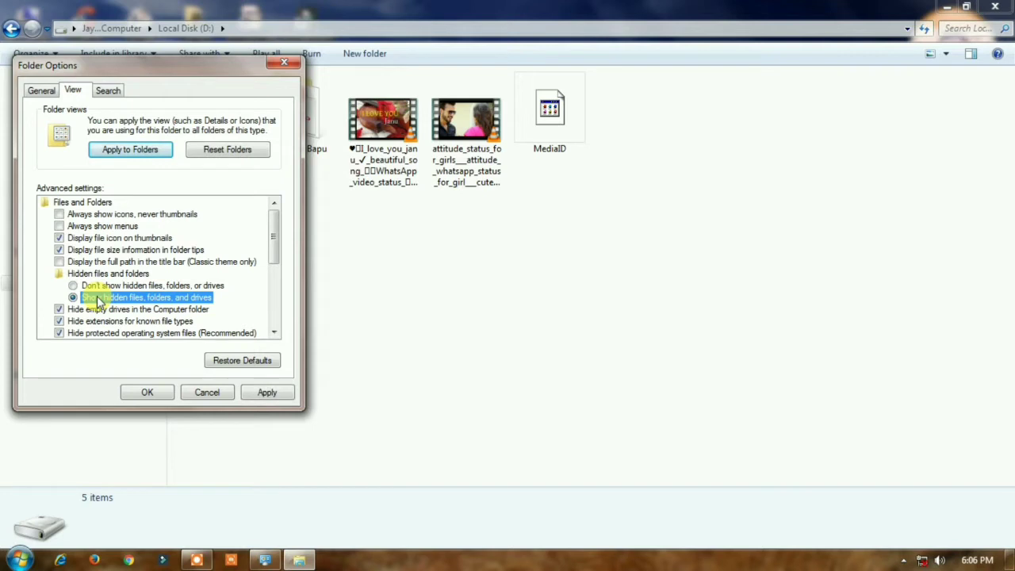
left_click(269, 395)
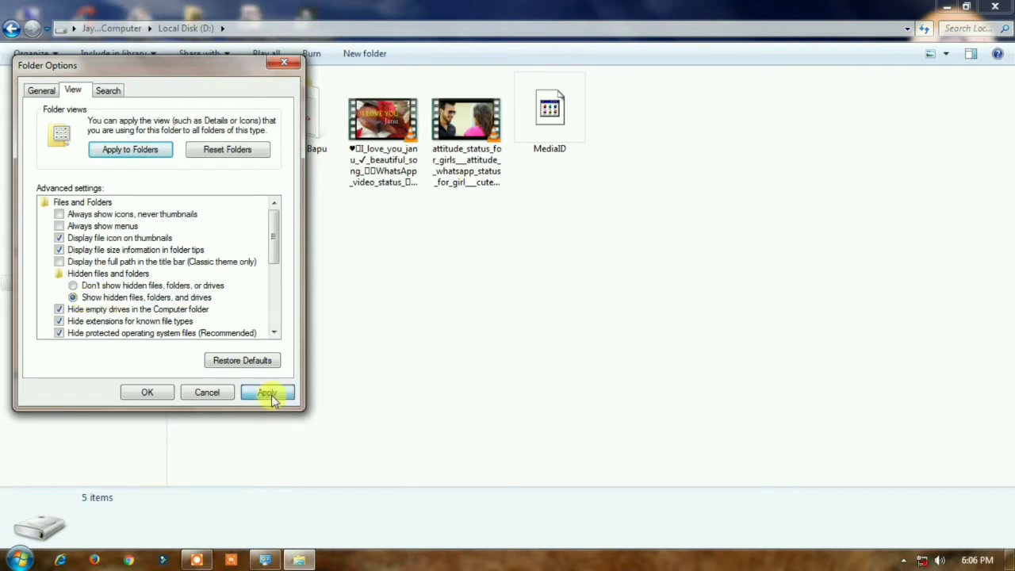
Close the folder options and remove the Hidden attribute from the video file I_LOVE_YOU____Whatsapp_status_video.
left_click(149, 393)
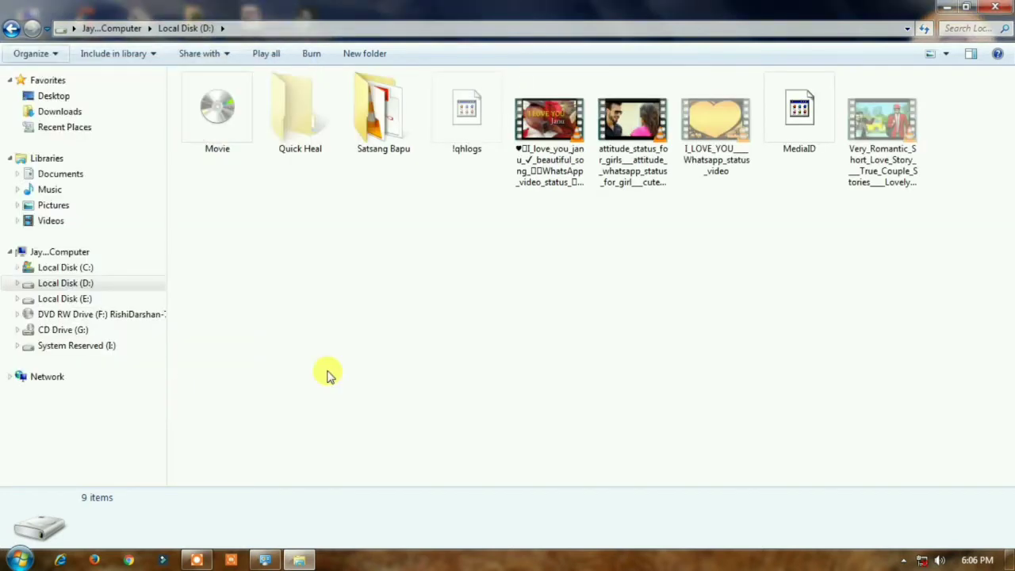
left_click(709, 162)
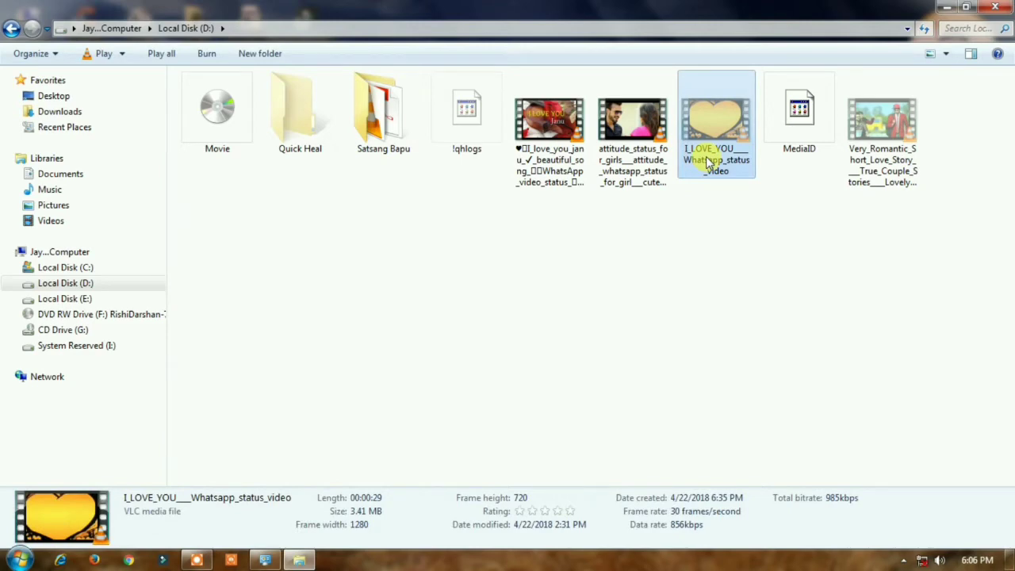
right_click(709, 161)
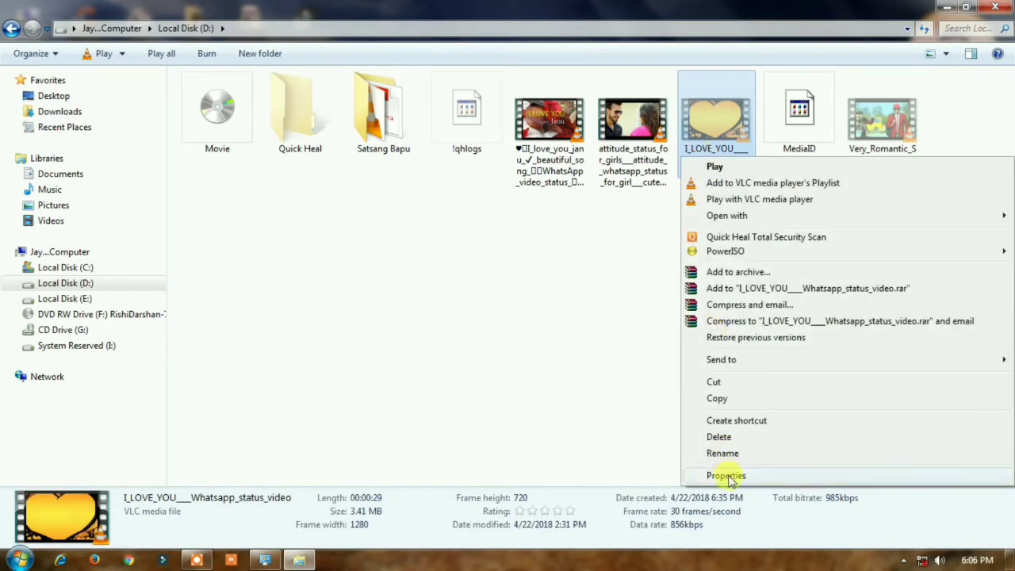
left_click(727, 476)
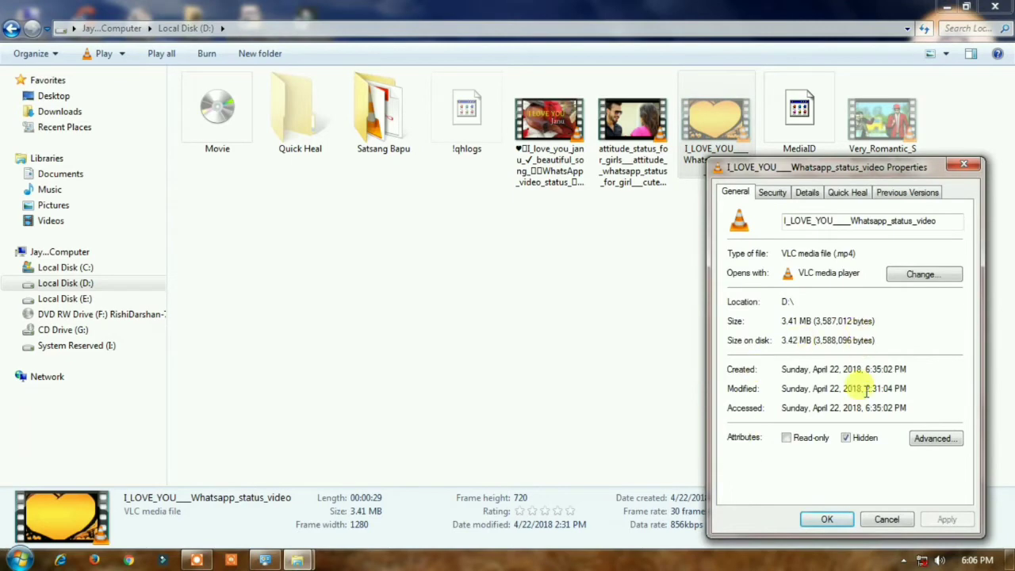
left_click(847, 438)
left_click(947, 519)
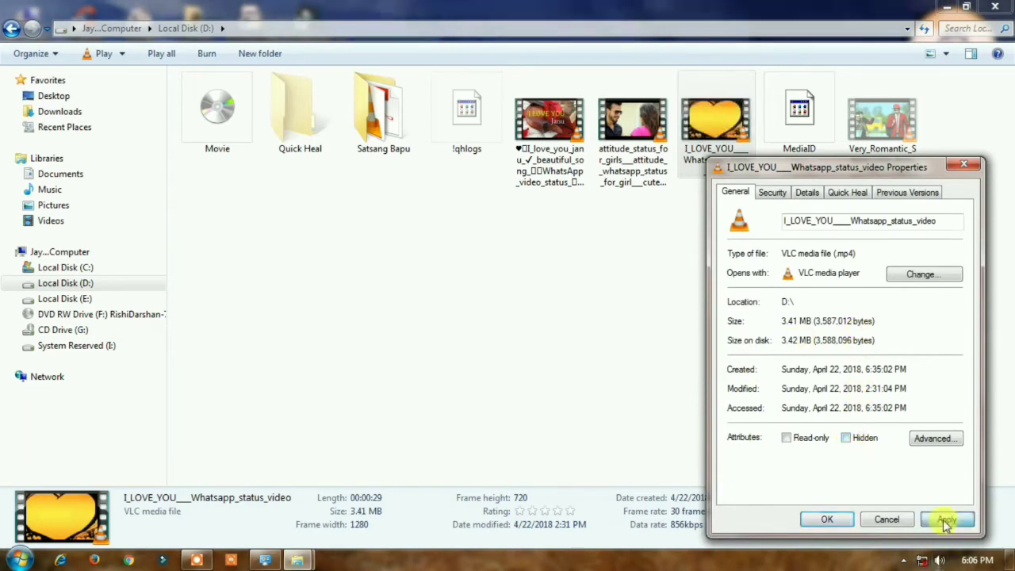
left_click(826, 520)
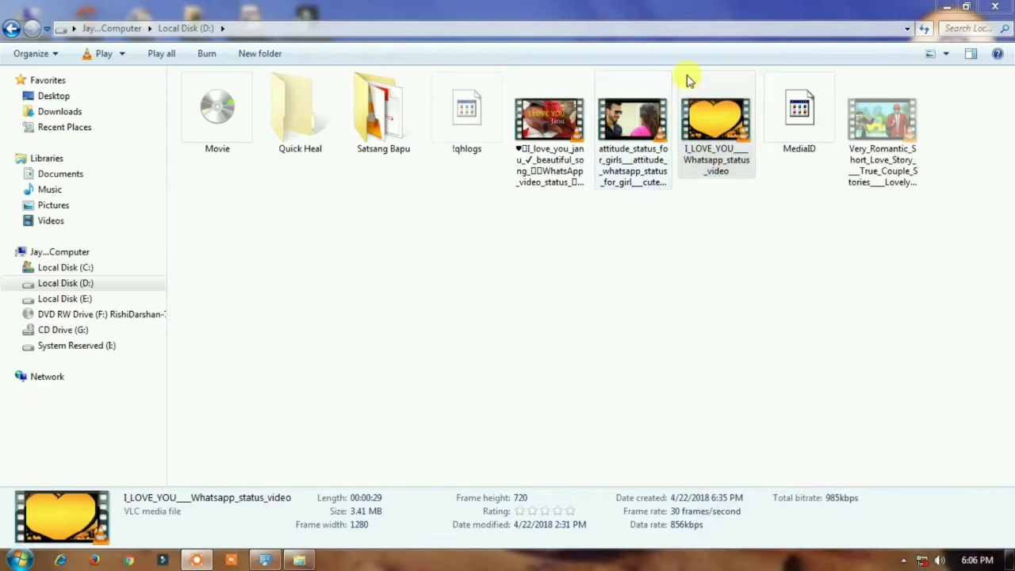
Set the folder view options to not show hidden files, folders, or drives, and confirm the change.
left_click(486, 357)
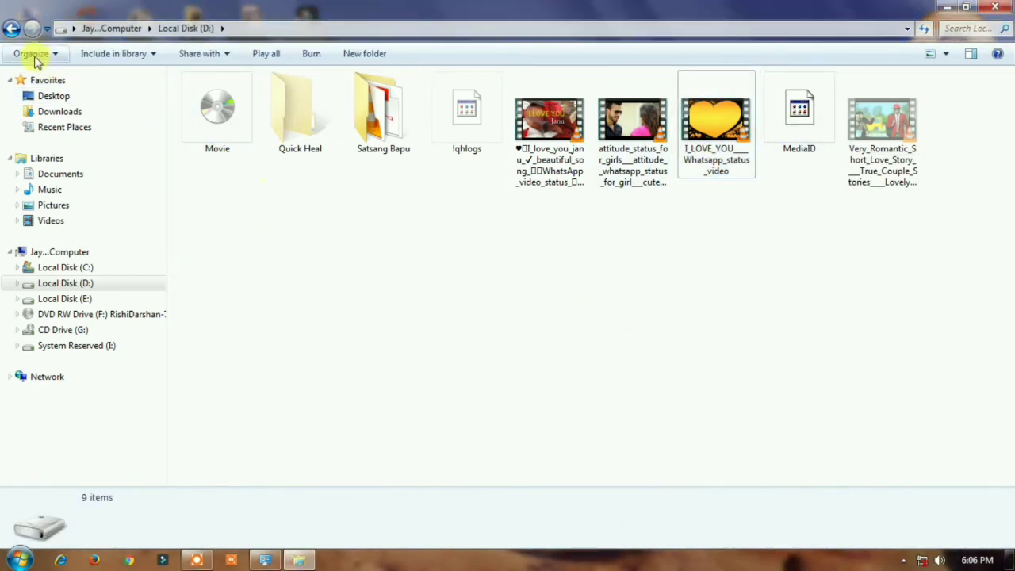
left_click(34, 56)
left_click(79, 200)
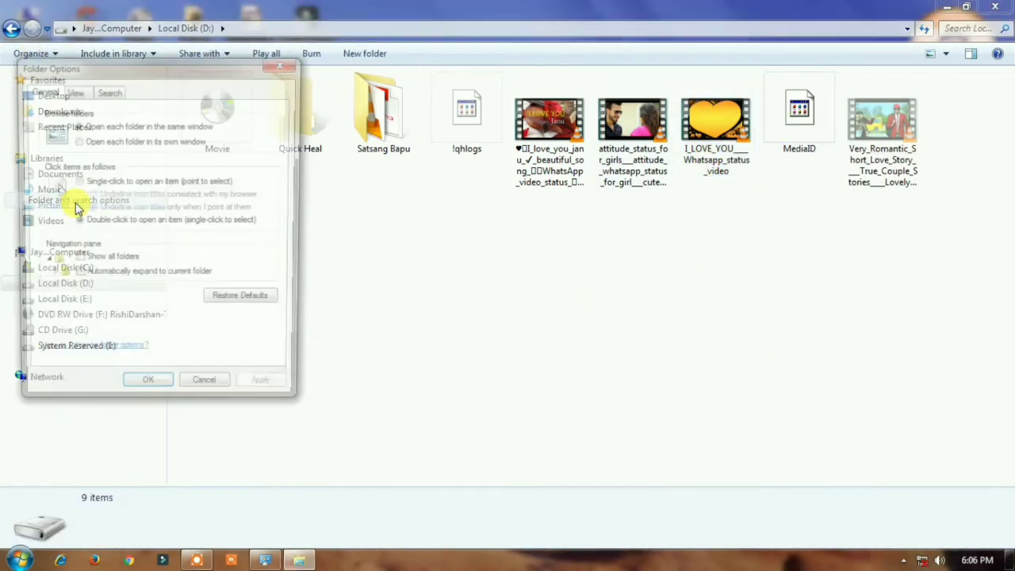
left_click(73, 90)
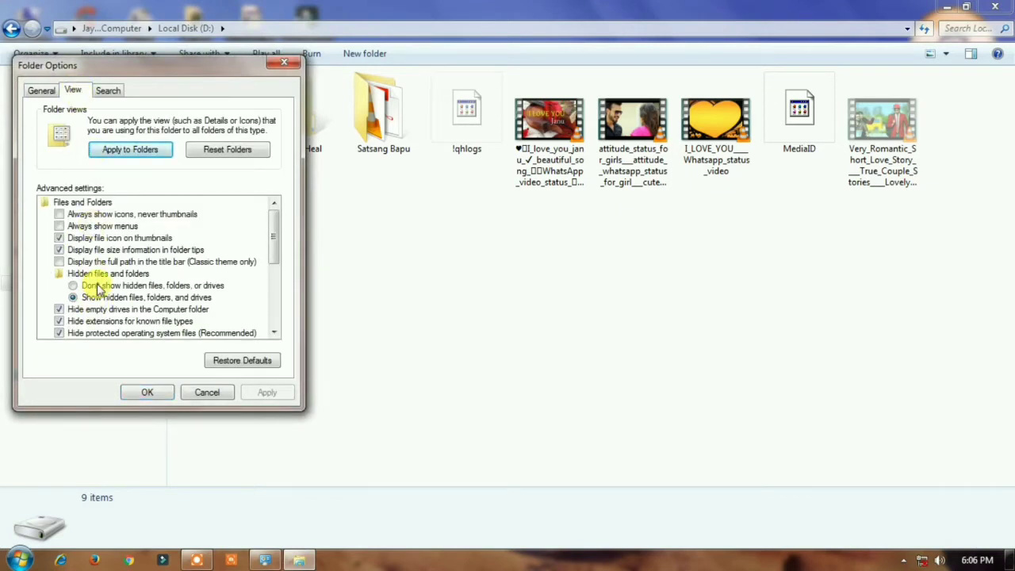
left_click(73, 286)
left_click(147, 392)
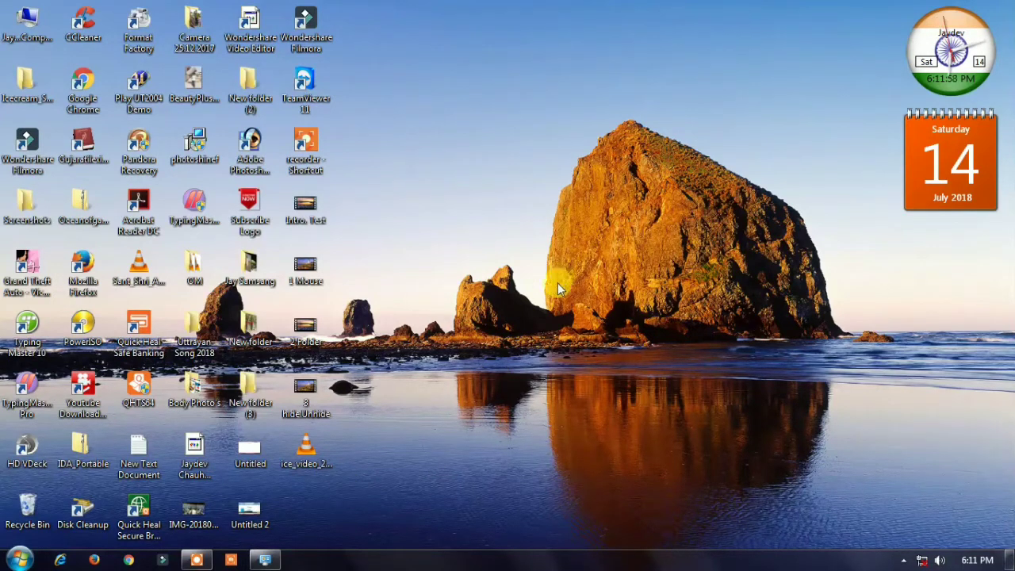
Create a new folder on the desktop and keep its default name.
right_click(418, 144)
mouse_move(469, 281)
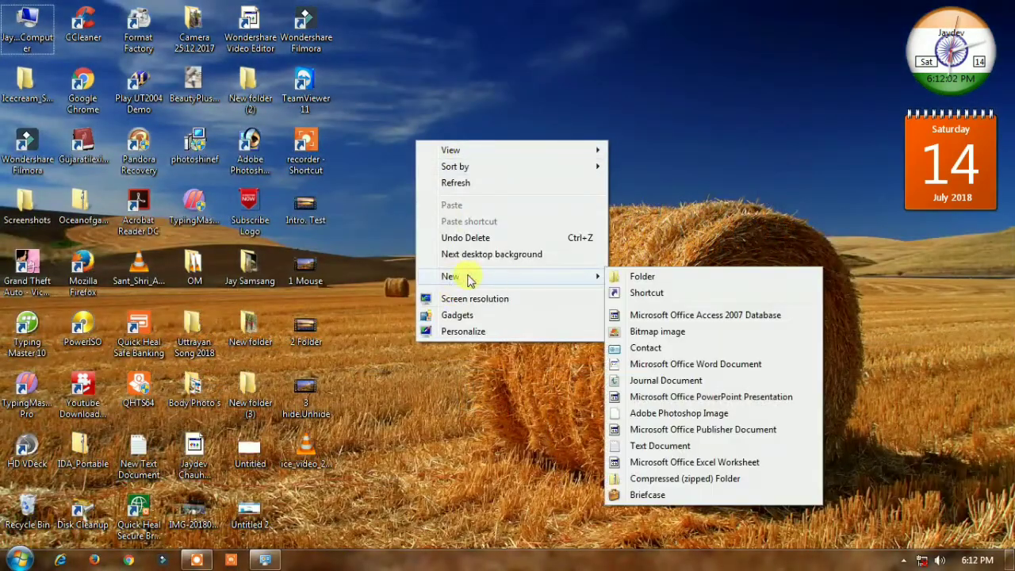
left_click(626, 275)
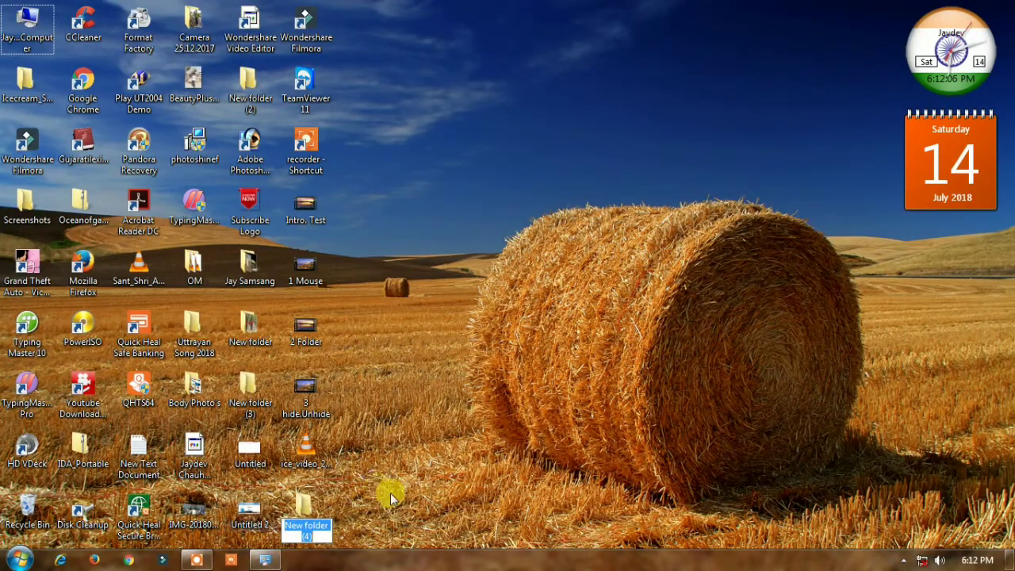
key("Return")
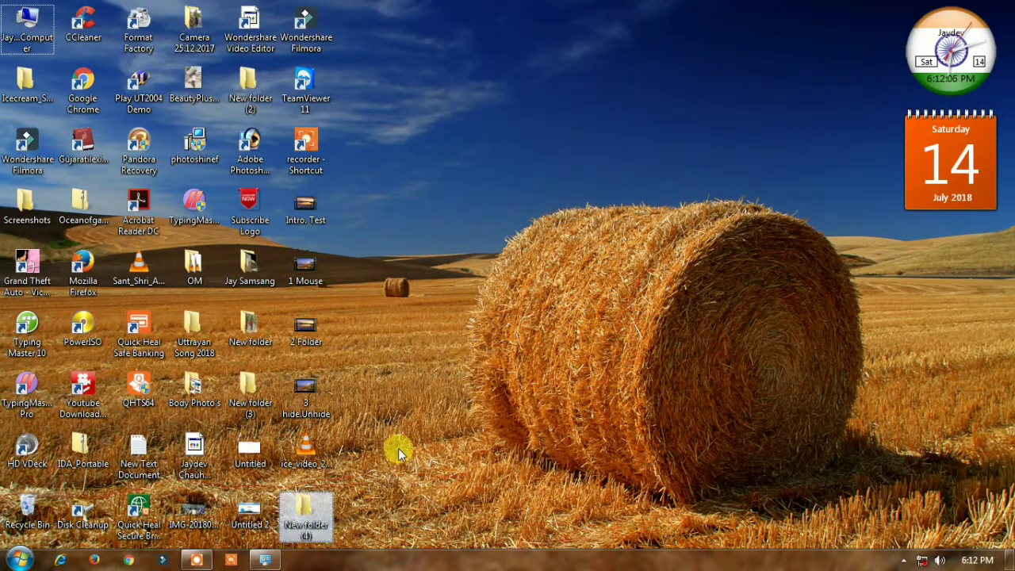
Change the icon of New folder (4) to the red X from SHELL32.dll in its properties, and refresh the desktop.
right_click(306, 511)
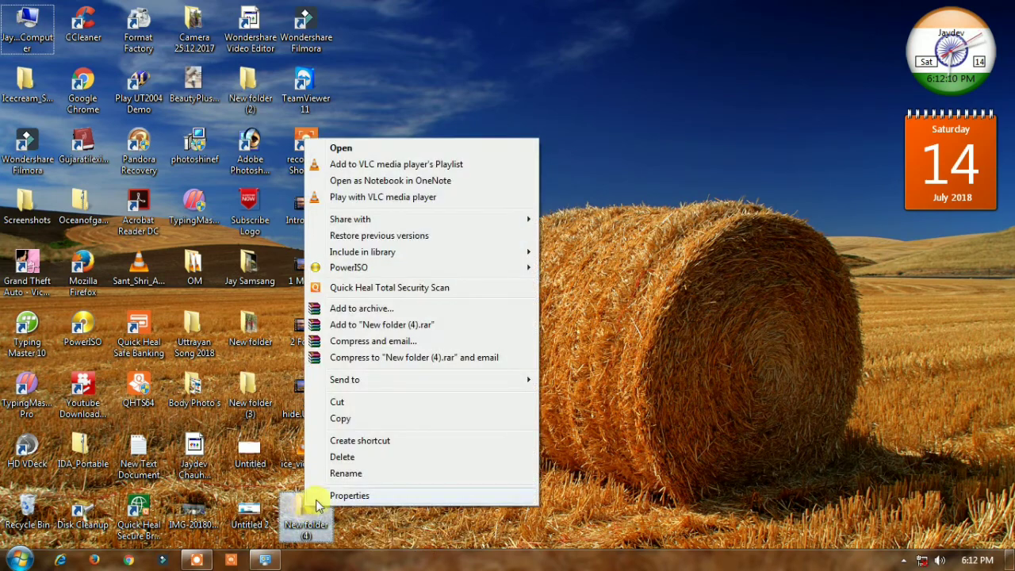
left_click(341, 496)
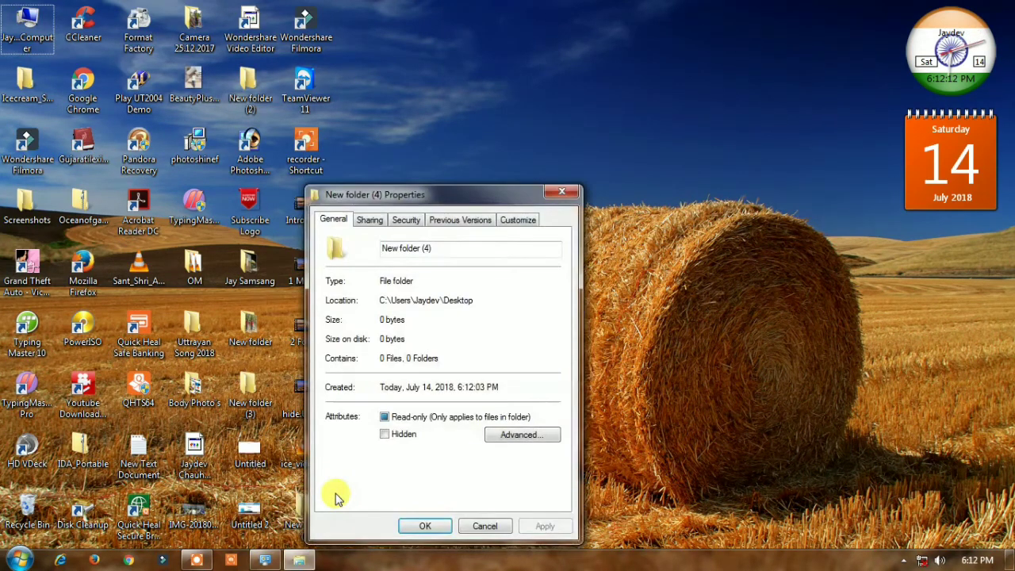
left_click(518, 221)
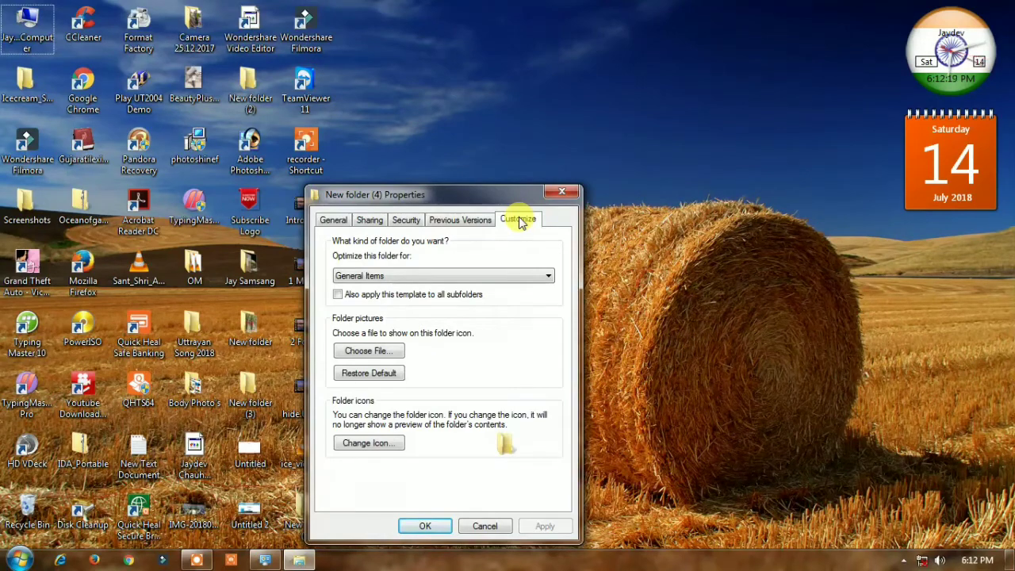
left_click(349, 442)
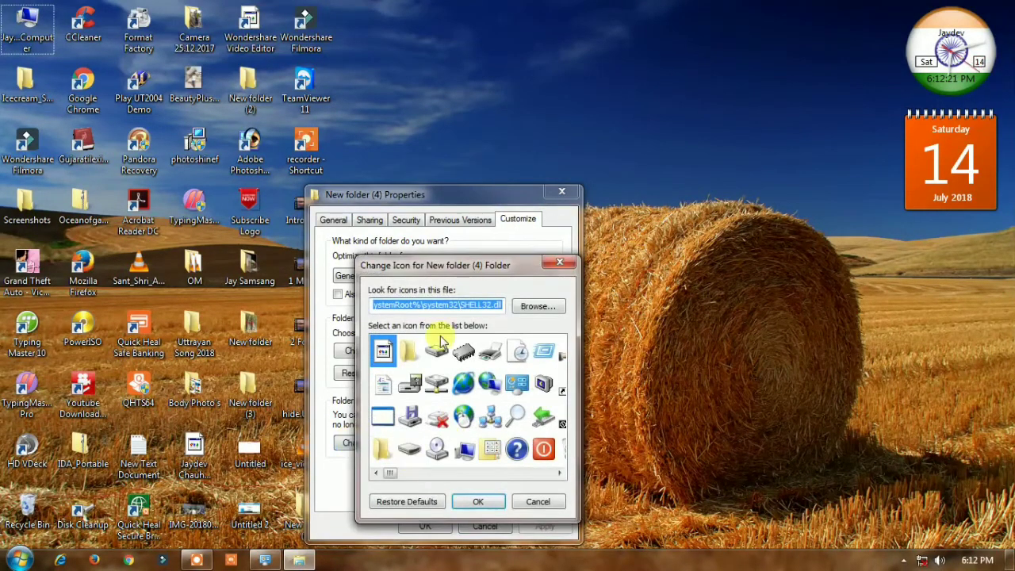
left_click_drag(389, 475, 457, 475)
left_click(436, 449)
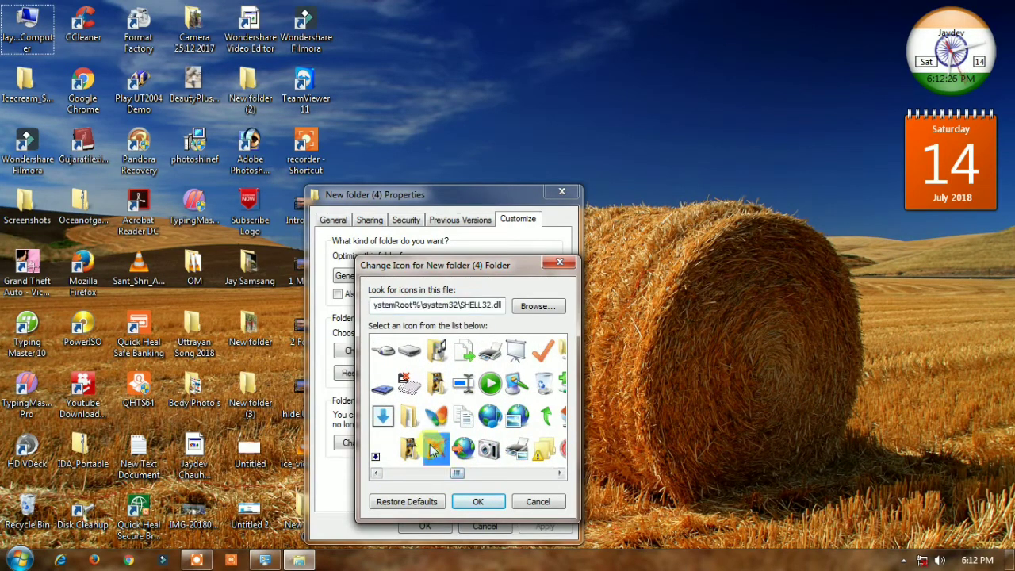
left_click(466, 503)
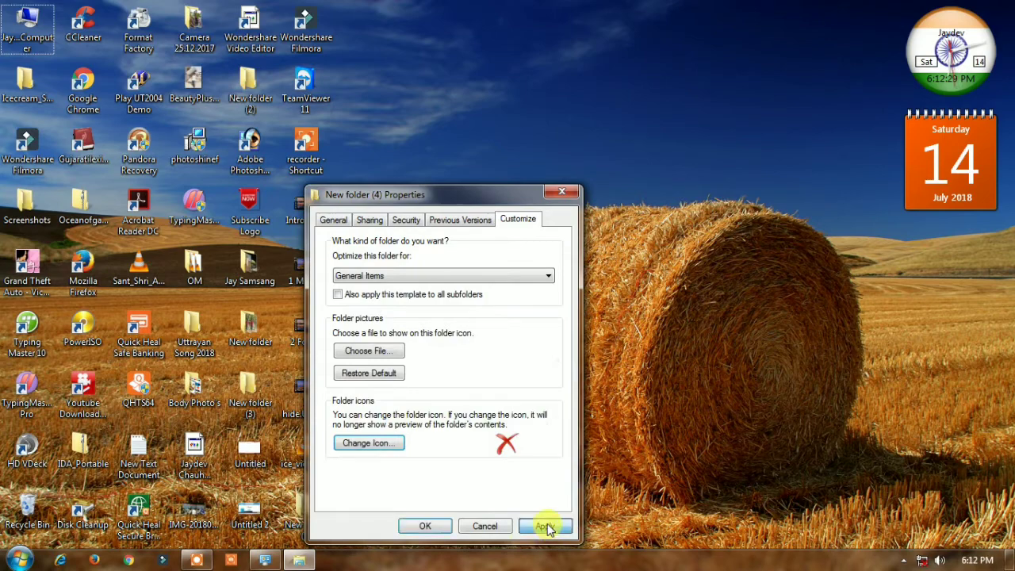
left_click(428, 526)
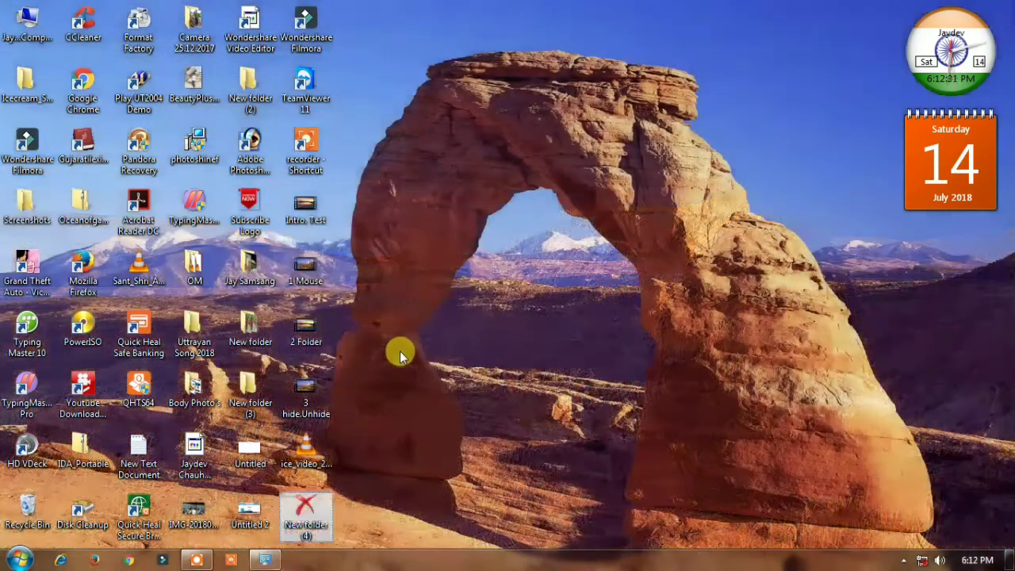
right_click(399, 351)
left_click(441, 192)
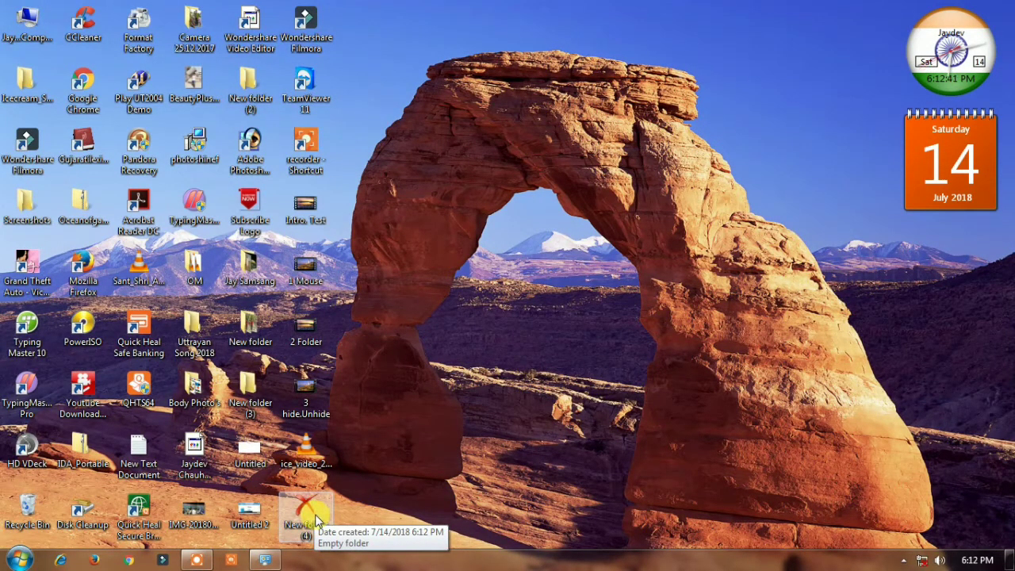
left_click(196, 560)
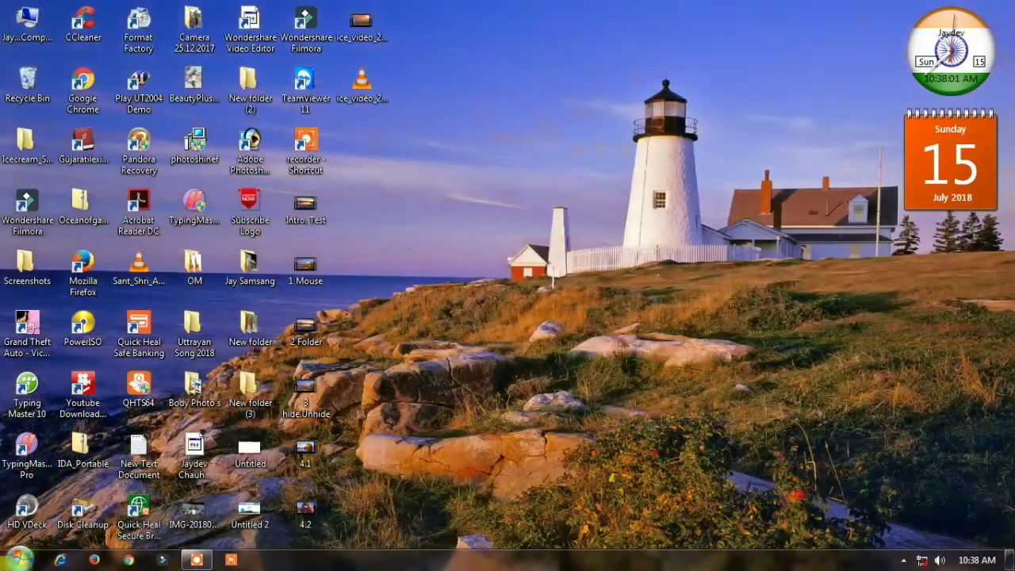
Find Control Panel by searching for "cont", and open User Accounts from the list of all Control Panel items.
left_click(17, 560)
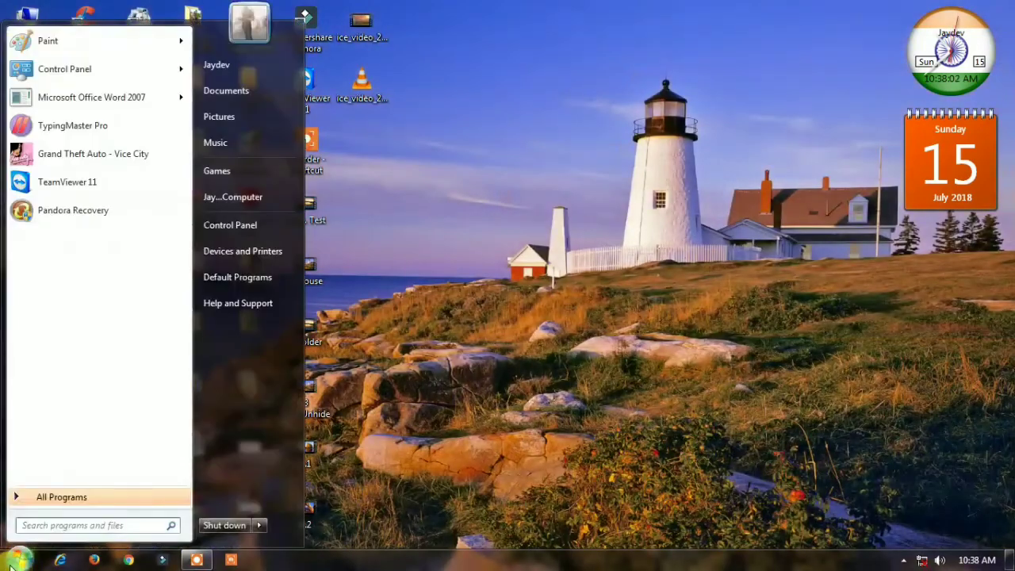
type("cont")
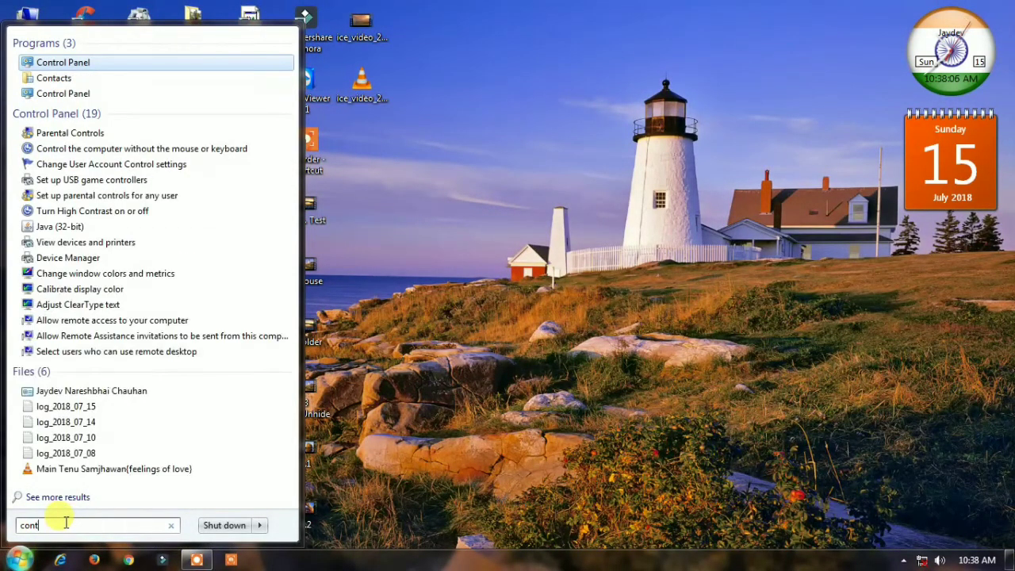
left_click(62, 68)
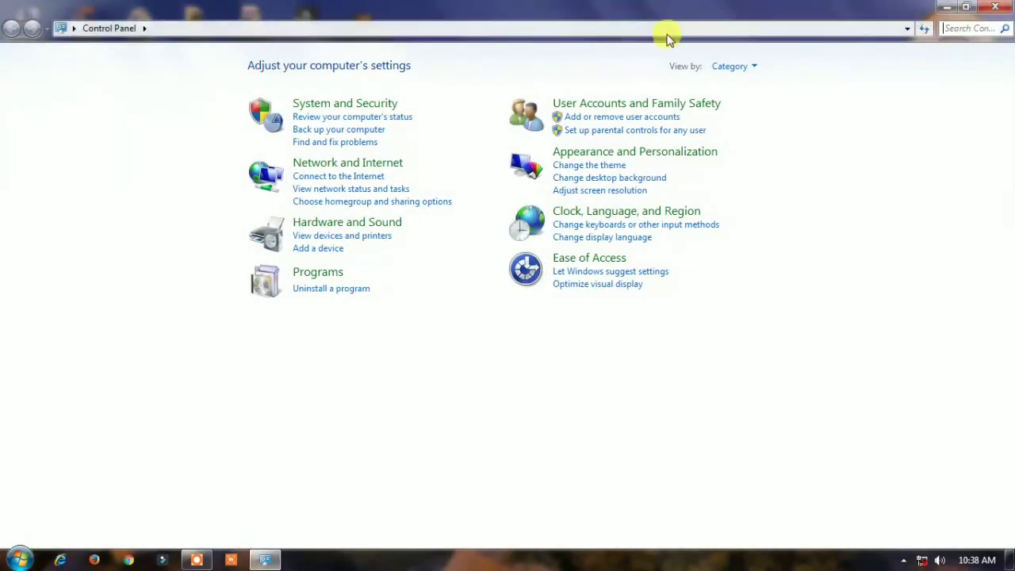
left_click(148, 30)
left_click(164, 45)
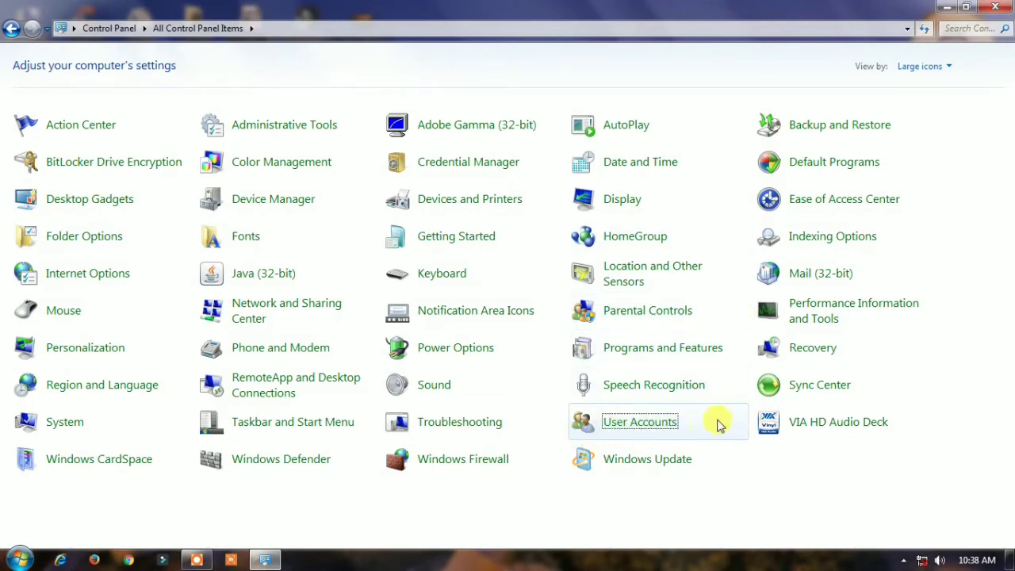
left_click(648, 425)
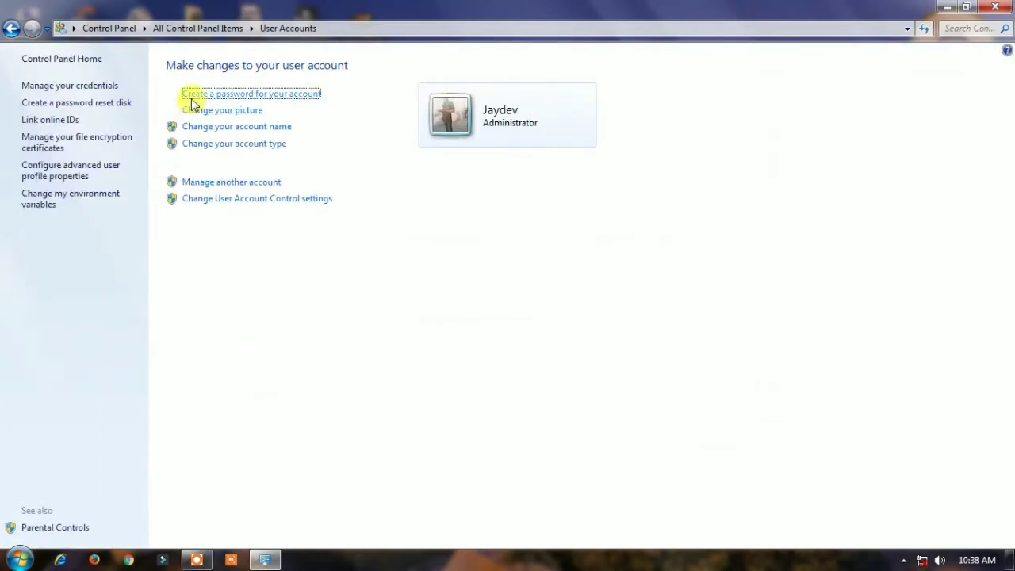
Create a password for the administrator account, entering it in the new password and confirmation fields without a hint.
left_click(264, 96)
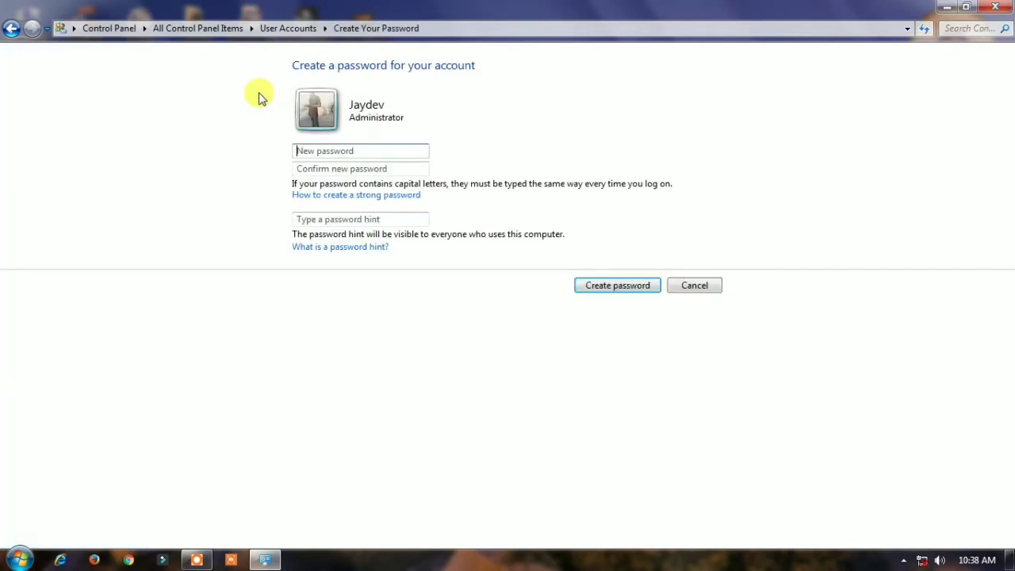
left_click(330, 151)
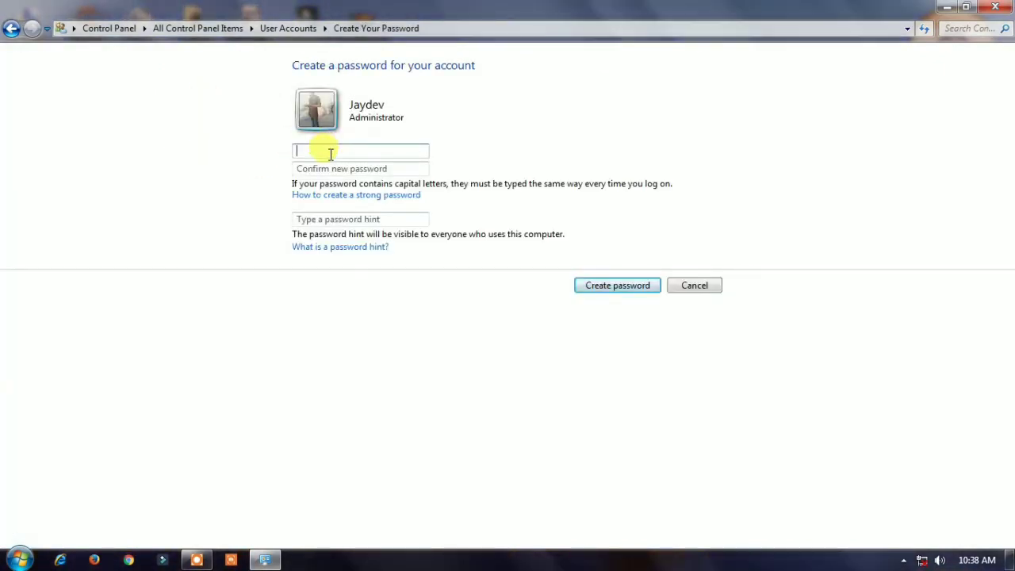
type("p")
left_click(321, 169)
type("p")
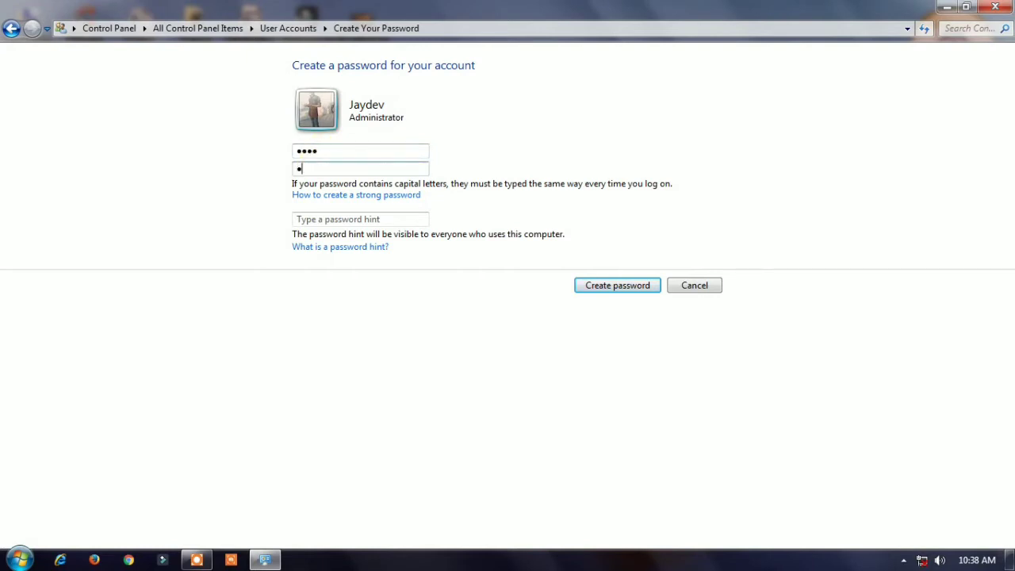
left_click(611, 292)
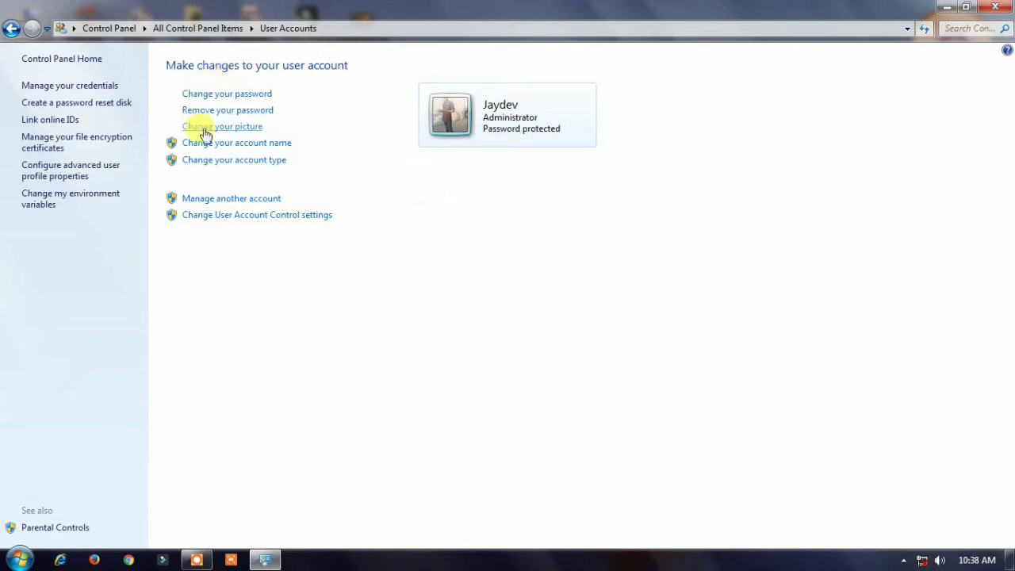
Remove the administrator account's password, entering the current password to authorize the removal.
left_click(243, 113)
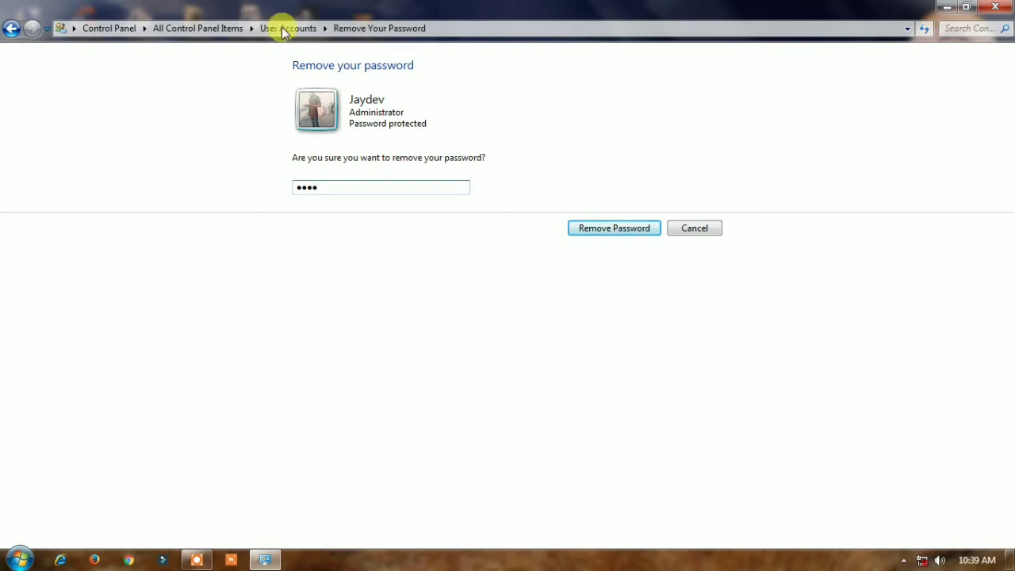
left_click(605, 231)
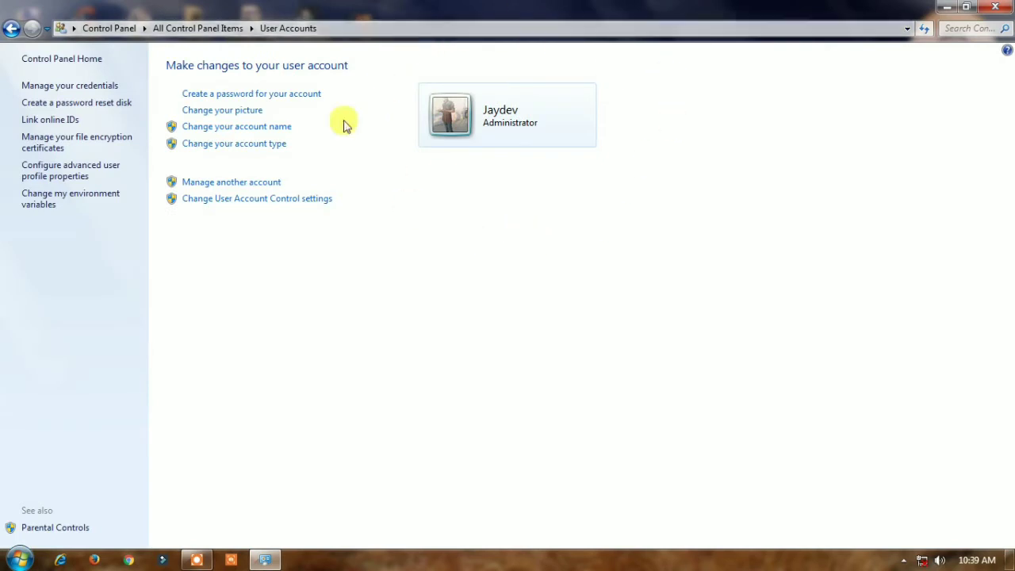
left_click(197, 562)
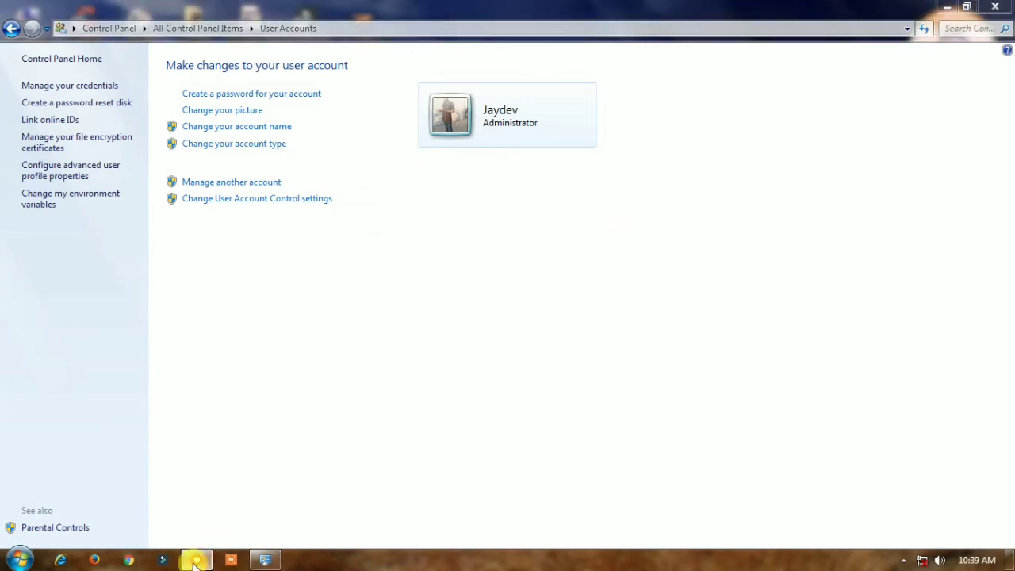